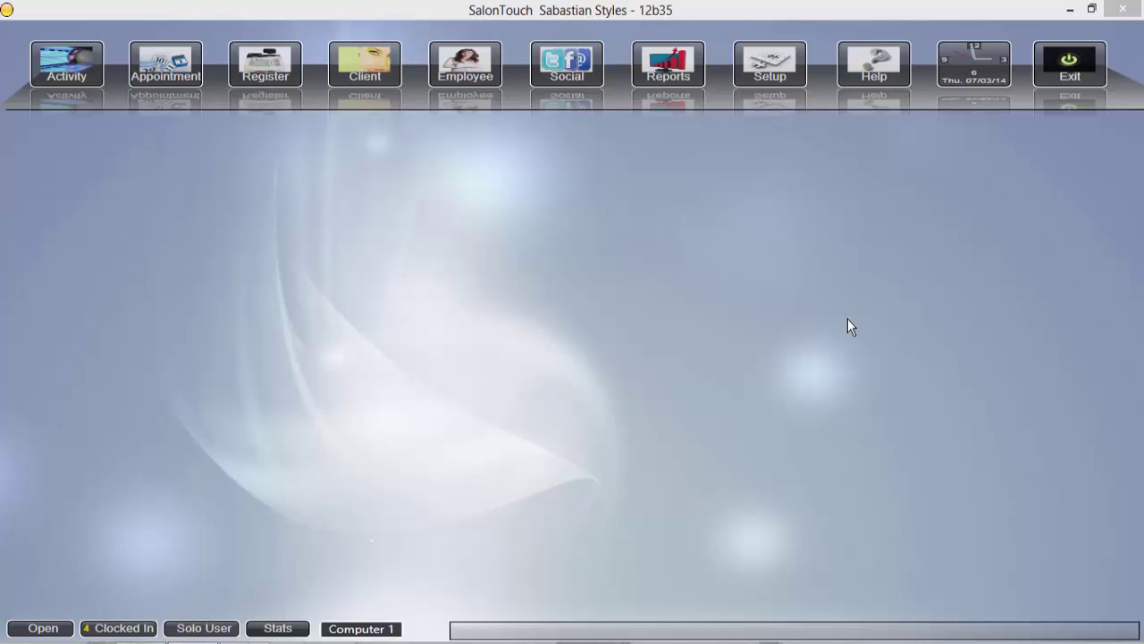
# In Time Cards, extend the June 30 shift's clock-out to Tuesday, July 8, 2014
pyautogui.click(770, 78)
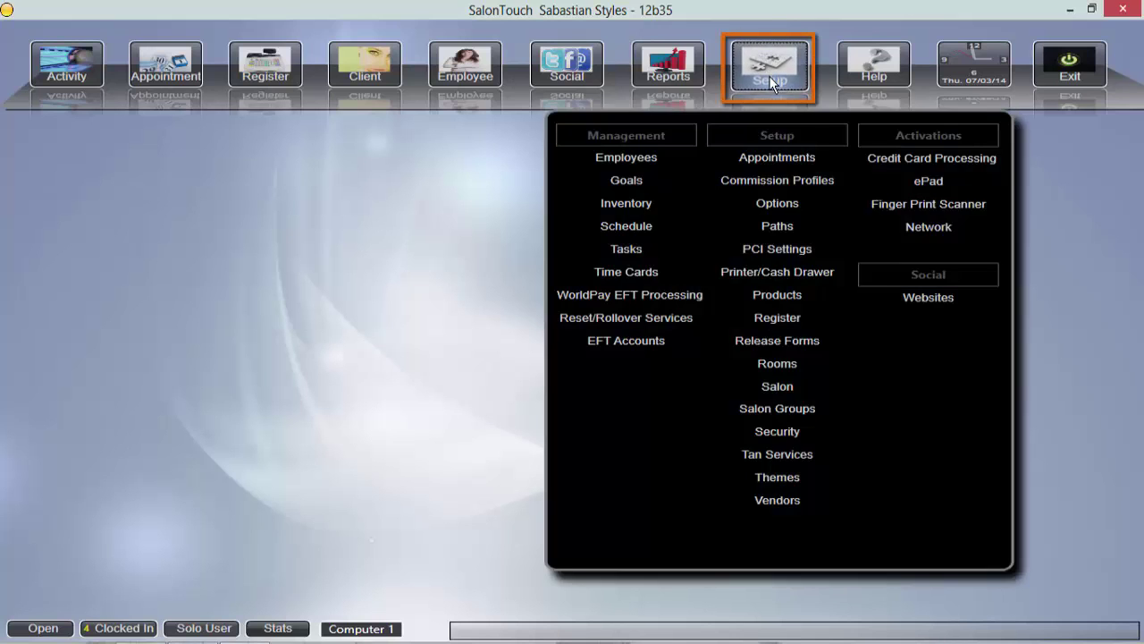
pyautogui.click(657, 272)
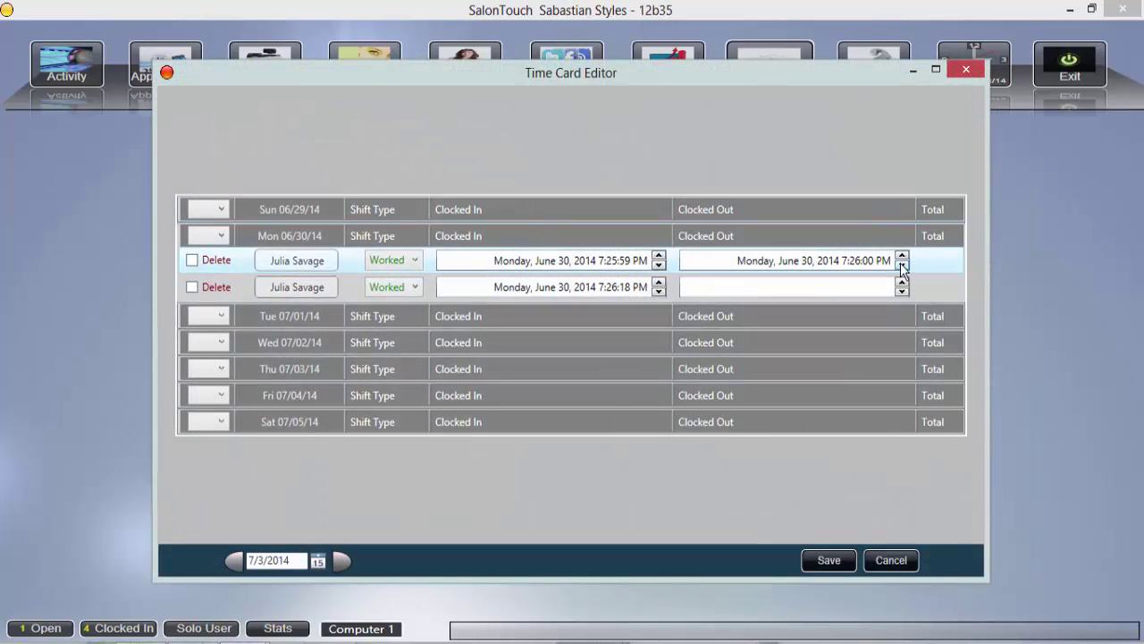
pyautogui.click(901, 256)
pyautogui.click(901, 255)
pyautogui.click(901, 256)
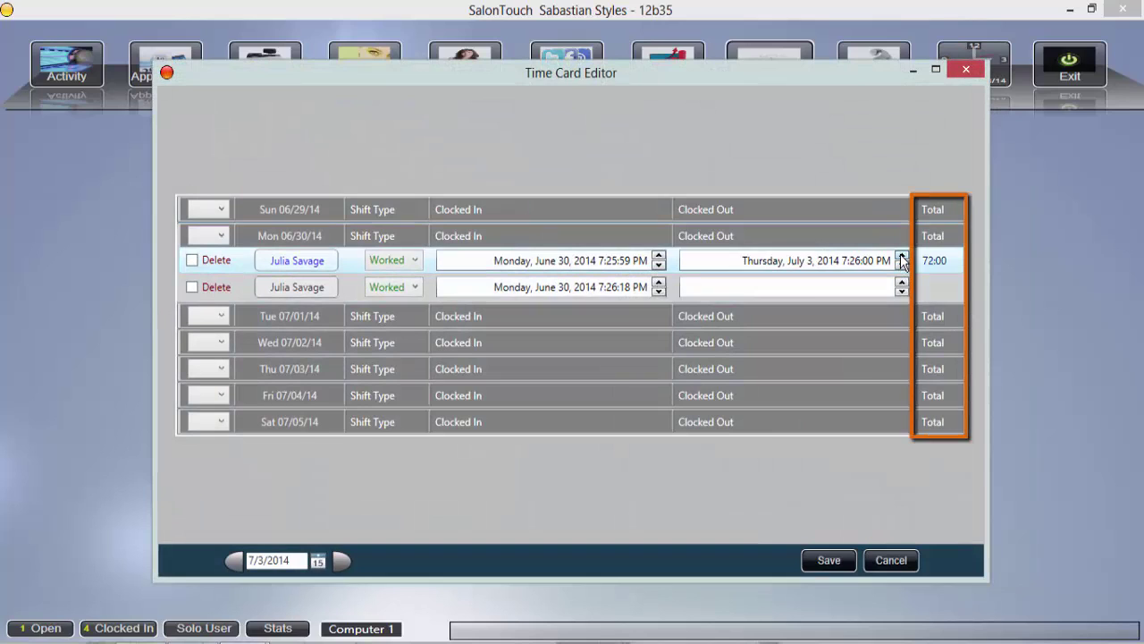
pyautogui.click(901, 256)
pyautogui.click(901, 256)
pyautogui.click(901, 255)
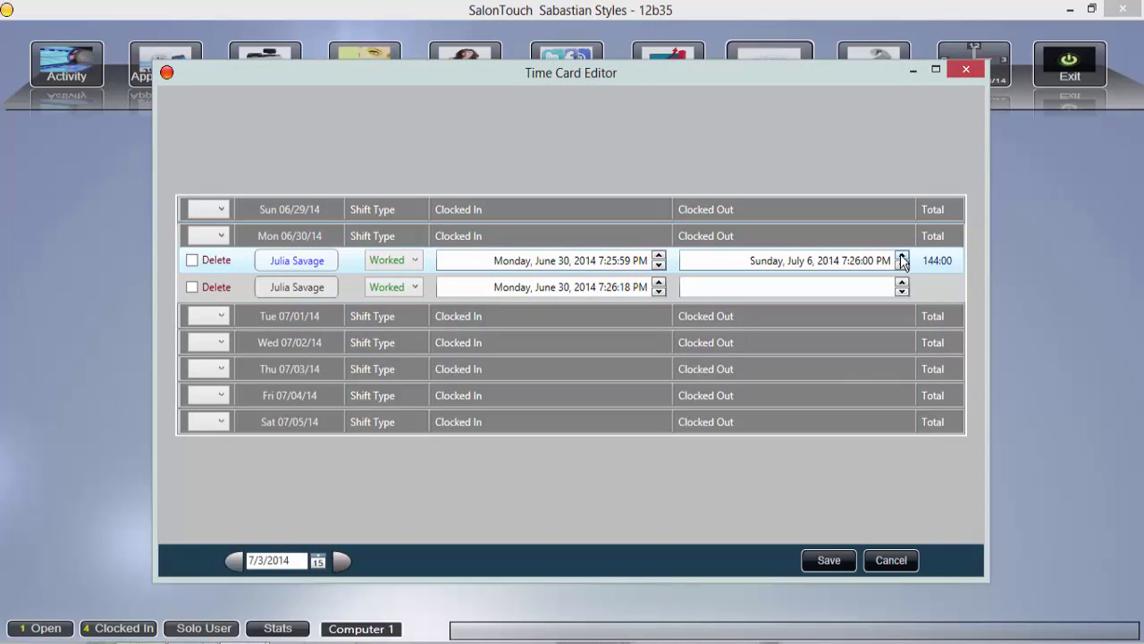
pyautogui.click(901, 256)
pyautogui.click(901, 256)
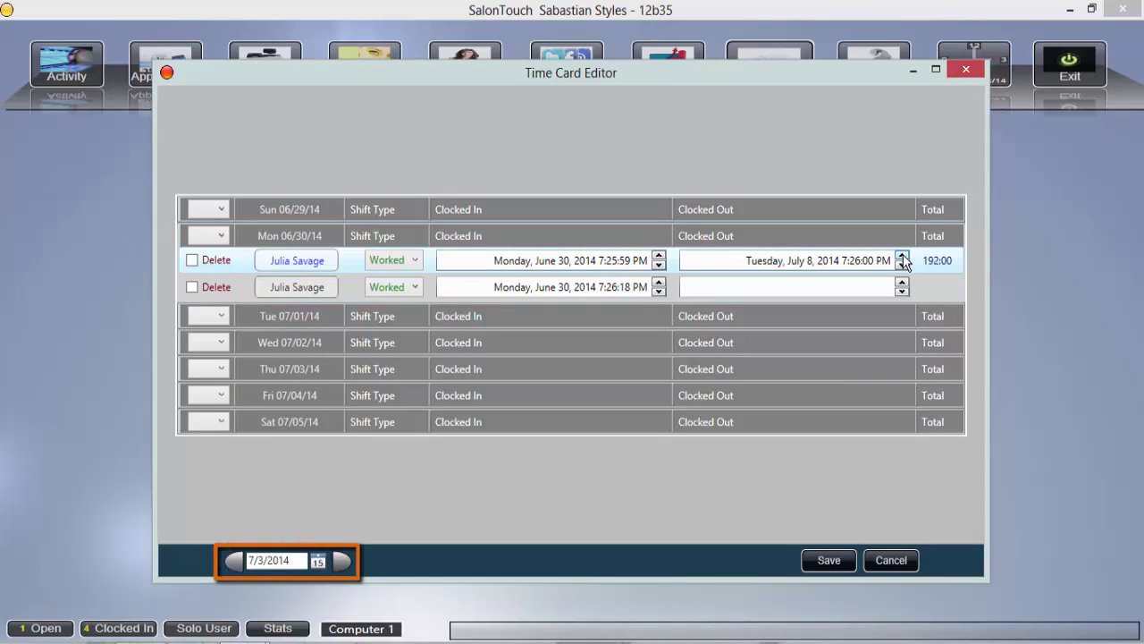
pyautogui.click(901, 255)
pyautogui.click(235, 560)
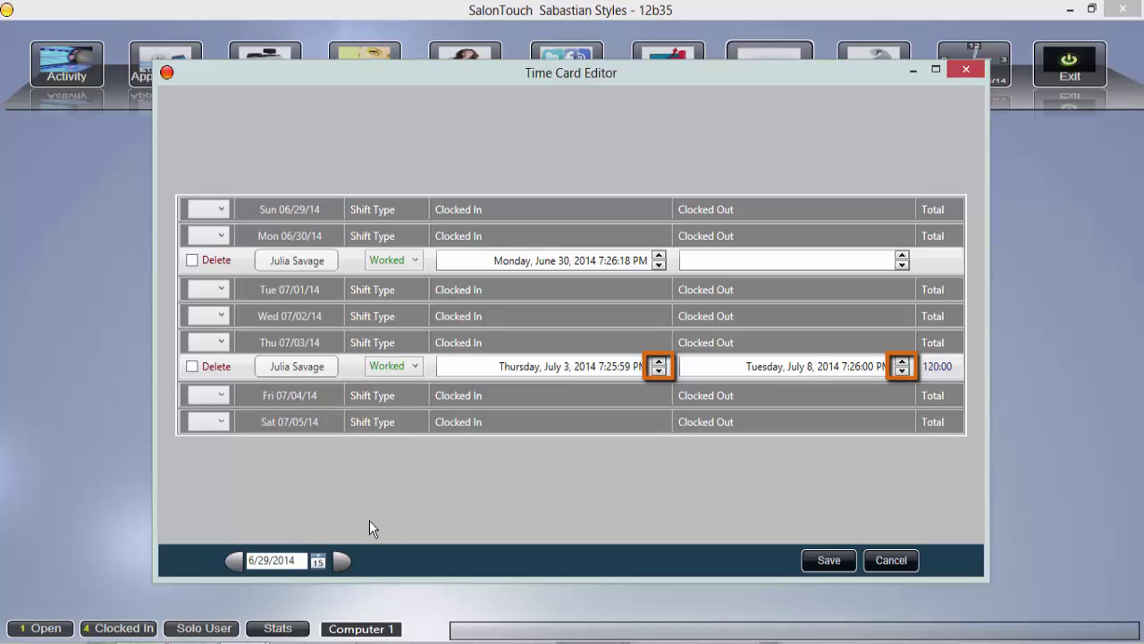
# Move the Thu 07/03 shift's clock-in to Saturday, July 5 and save it, totaling 65:00
pyautogui.click(528, 368)
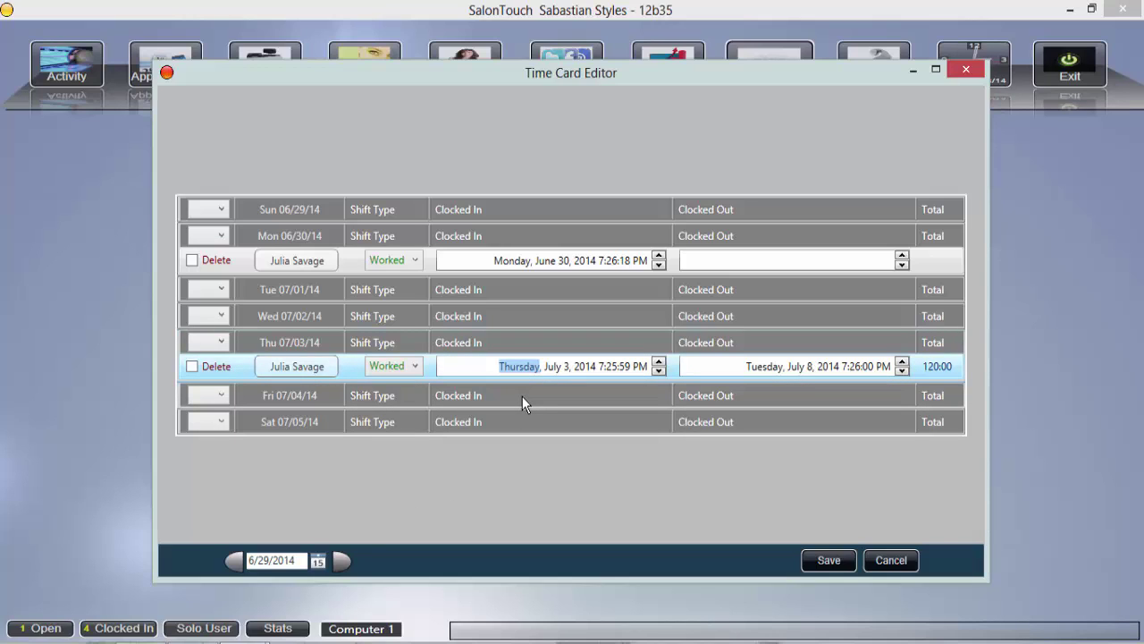
pyautogui.click(659, 362)
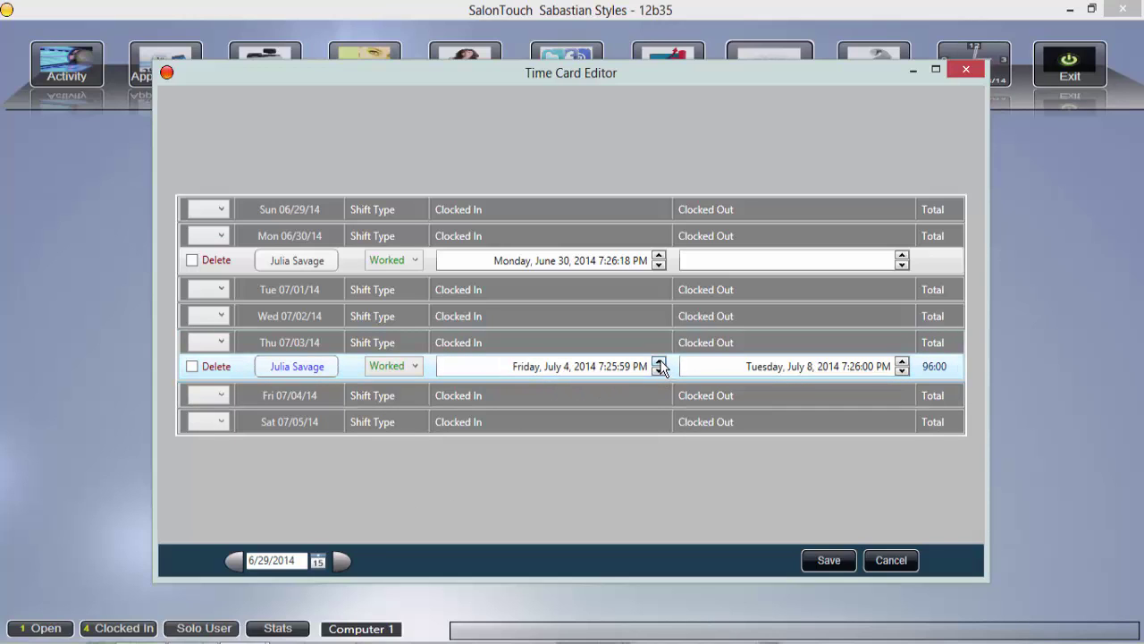
pyautogui.click(525, 366)
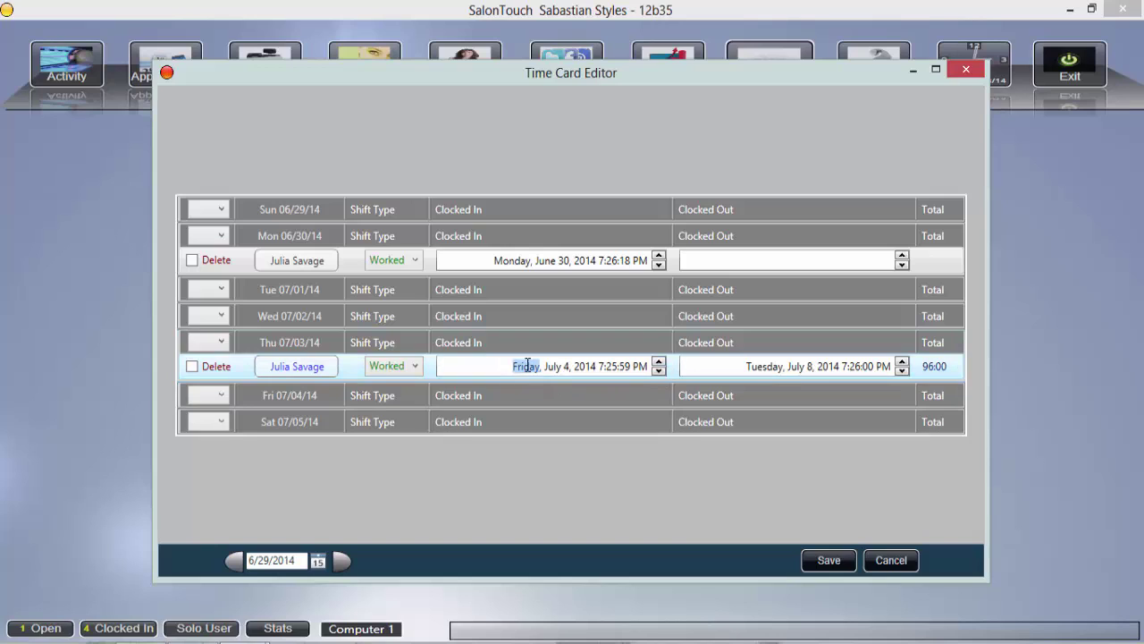
pyautogui.click(658, 362)
pyautogui.click(585, 366)
pyautogui.click(658, 370)
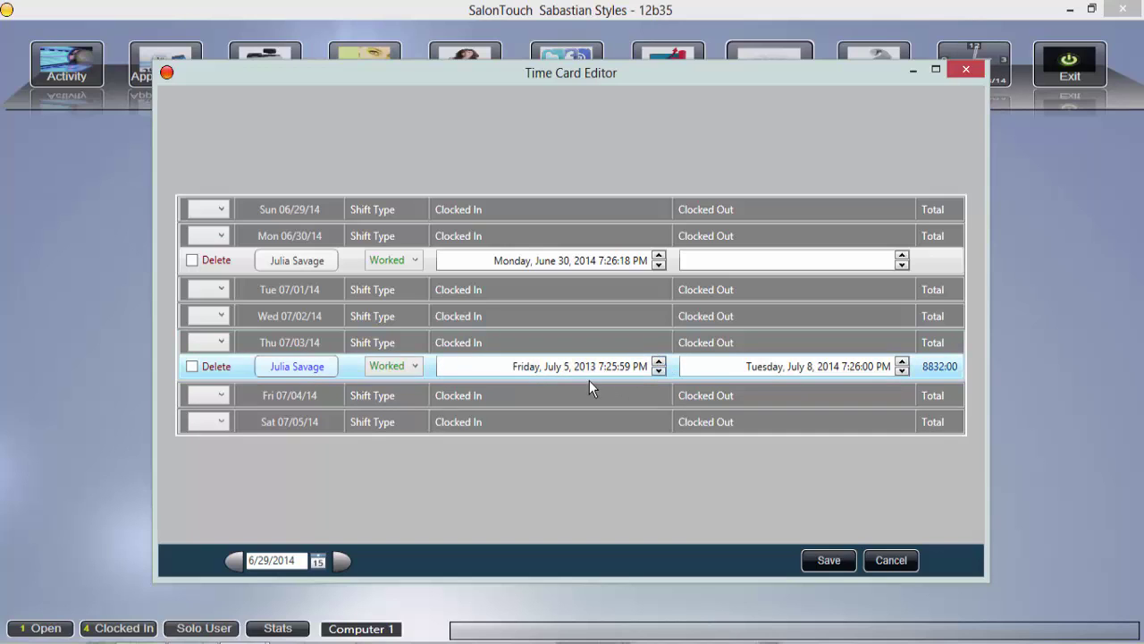
pyautogui.click(659, 370)
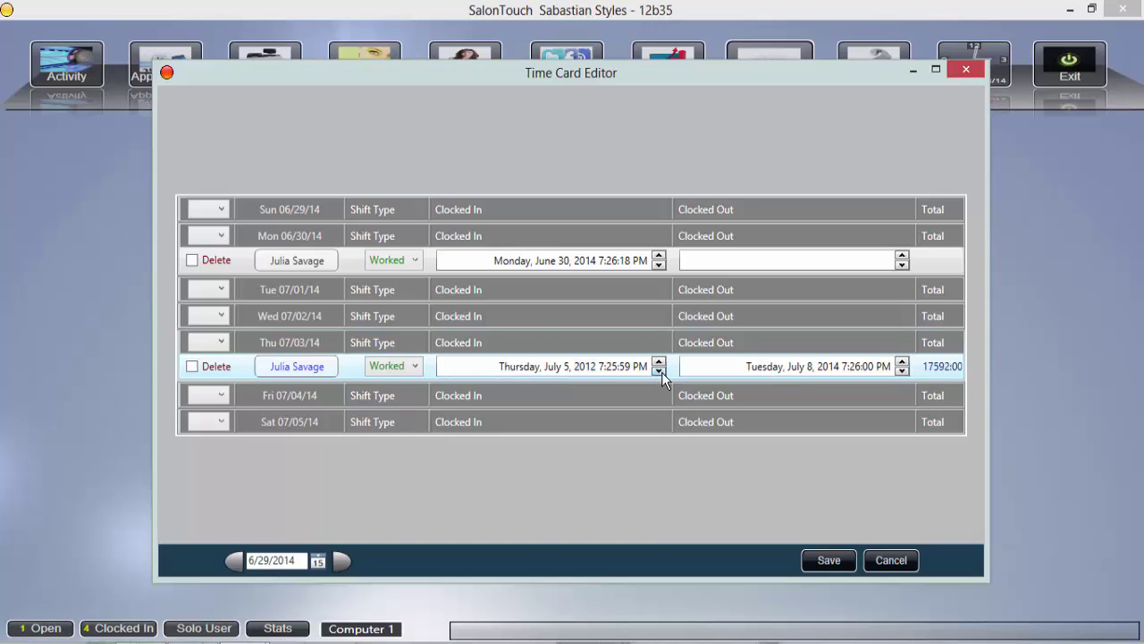
pyautogui.click(823, 560)
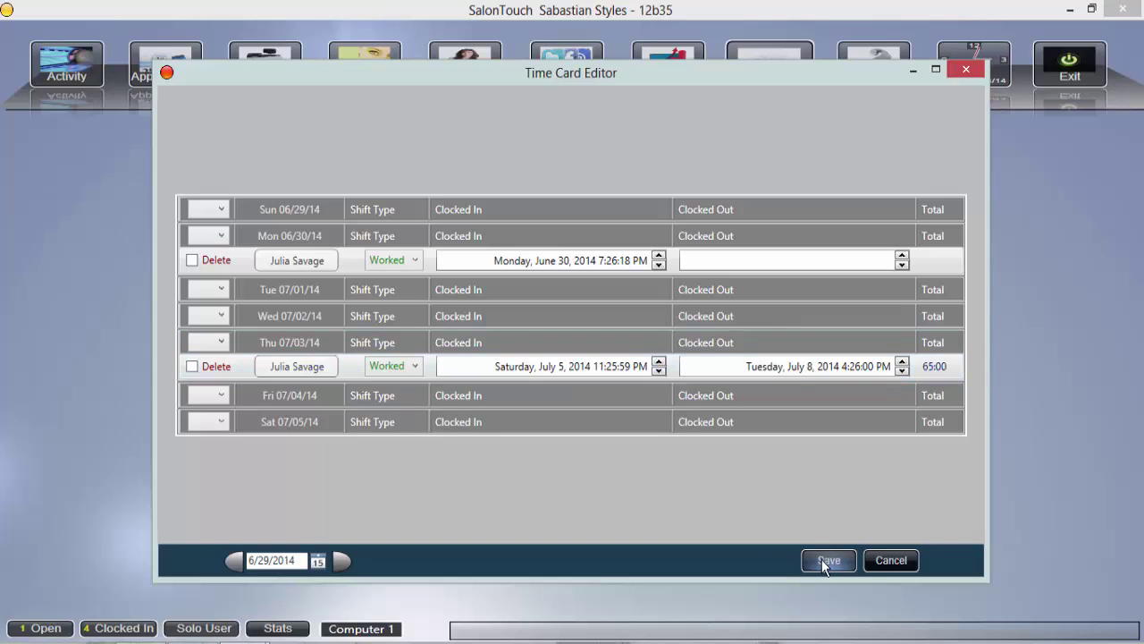
# In the 7/6/2014 week, add a Sunday shift for the chosen employee
pyautogui.click(339, 562)
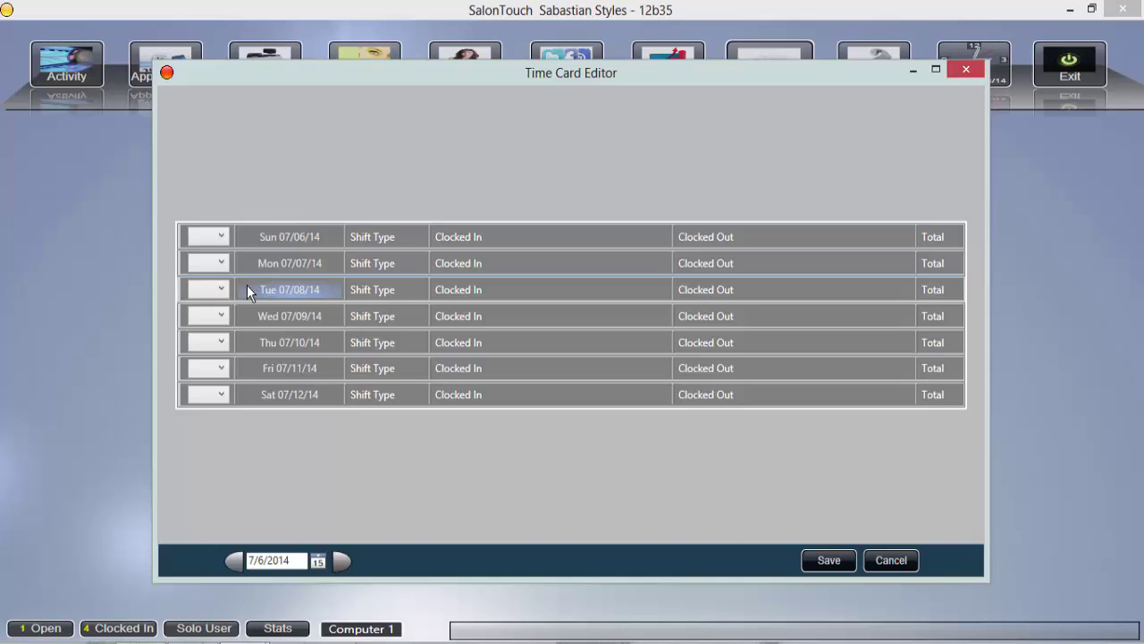
pyautogui.click(221, 236)
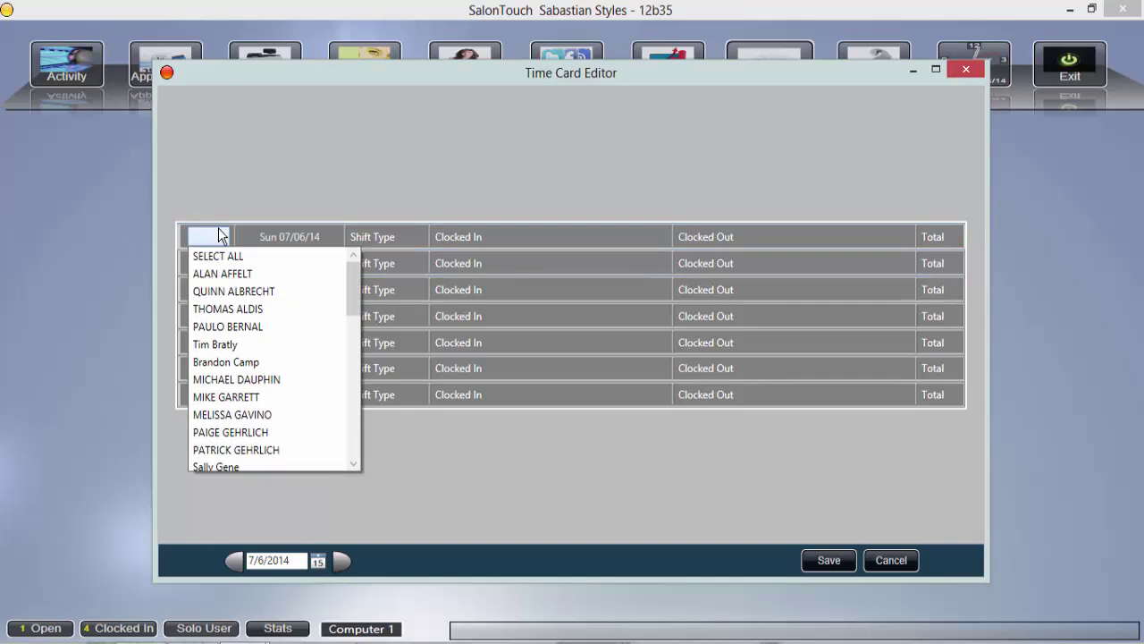
pyautogui.click(252, 343)
pyautogui.click(903, 247)
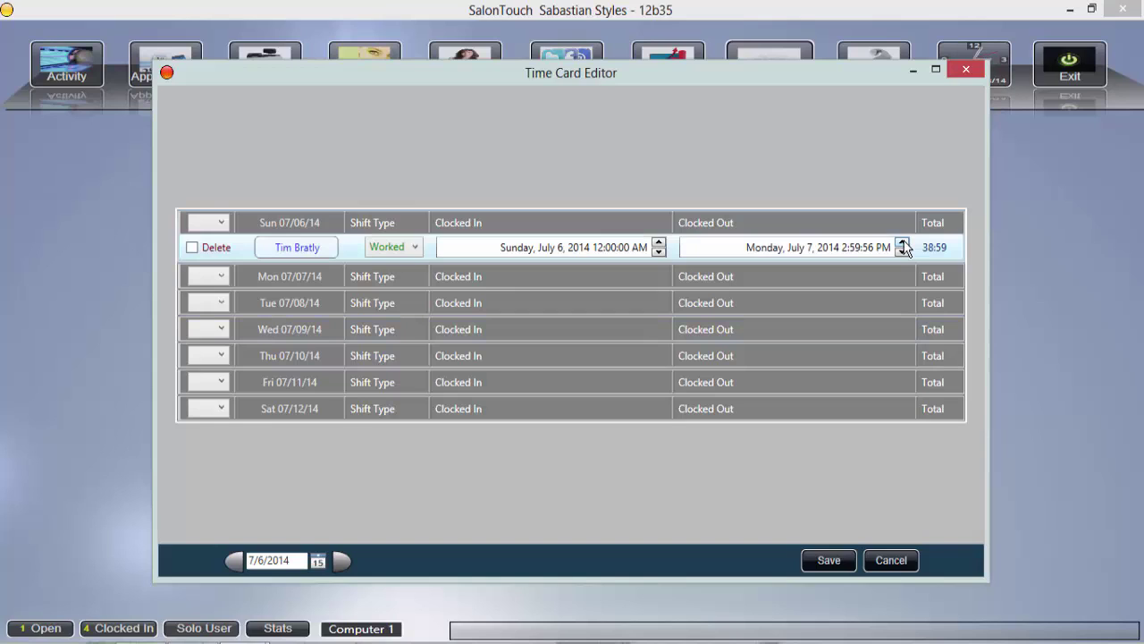
# Set the new shift's type to Personal
pyautogui.click(413, 247)
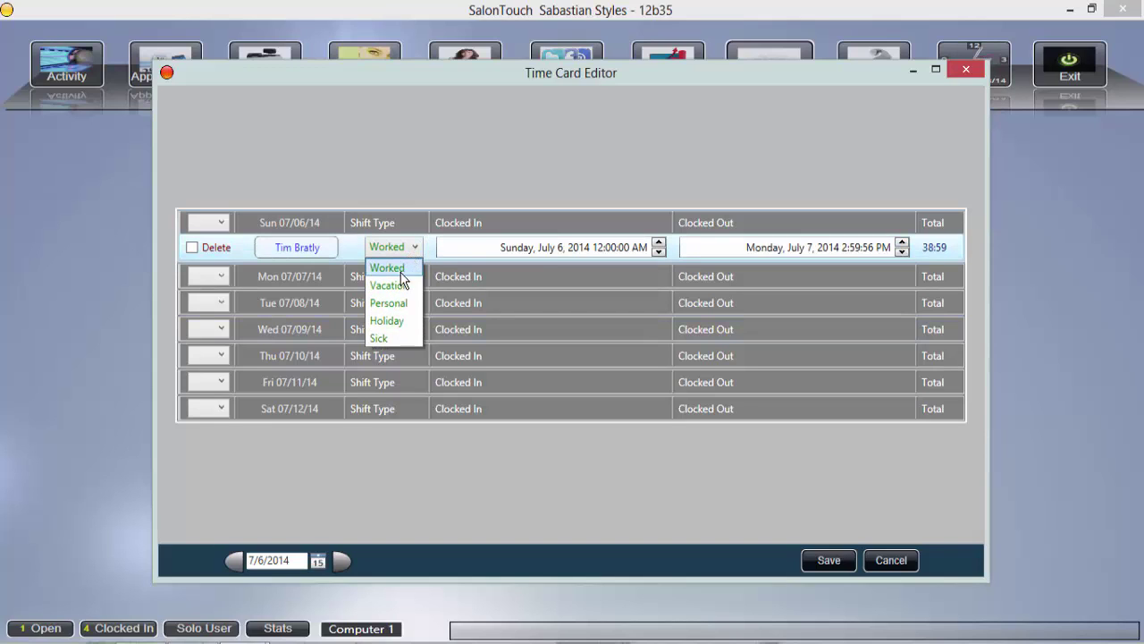
pyautogui.click(398, 285)
pyautogui.click(417, 245)
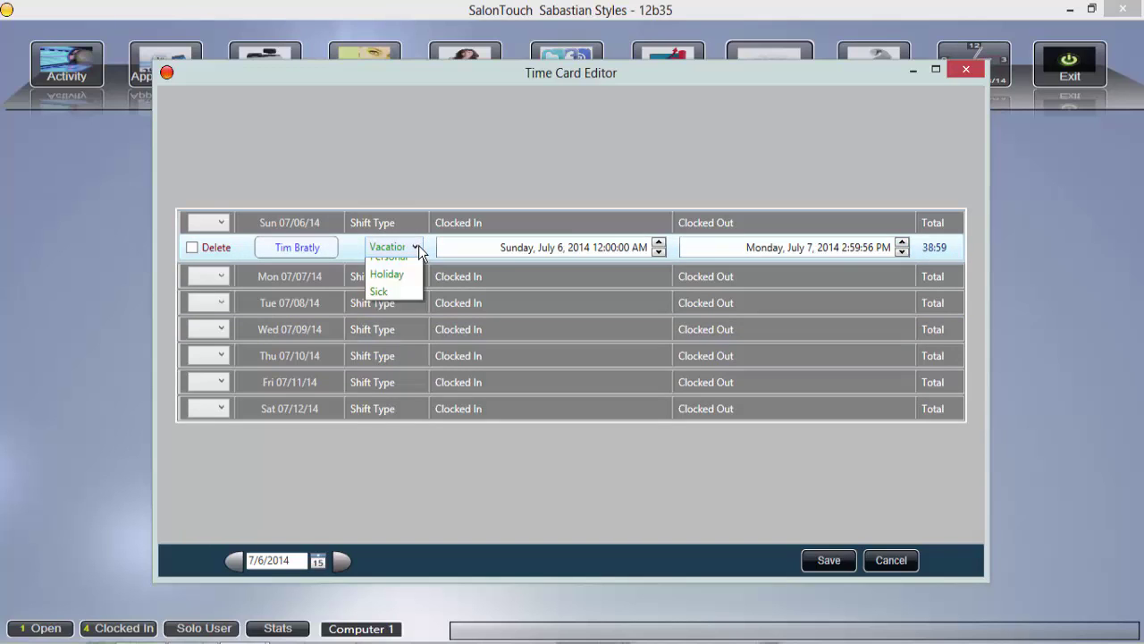
pyautogui.click(401, 303)
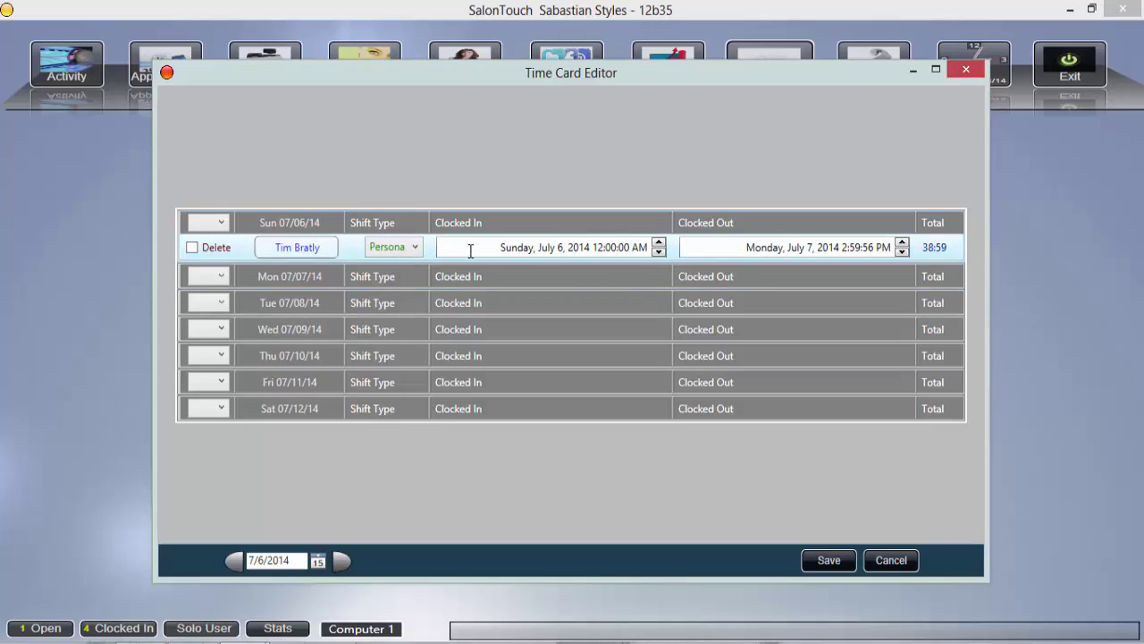
# Make the shift run from Monday, July 7 2:00 AM to 4:59:56 PM
pyautogui.click(659, 243)
pyautogui.click(658, 242)
pyautogui.click(659, 243)
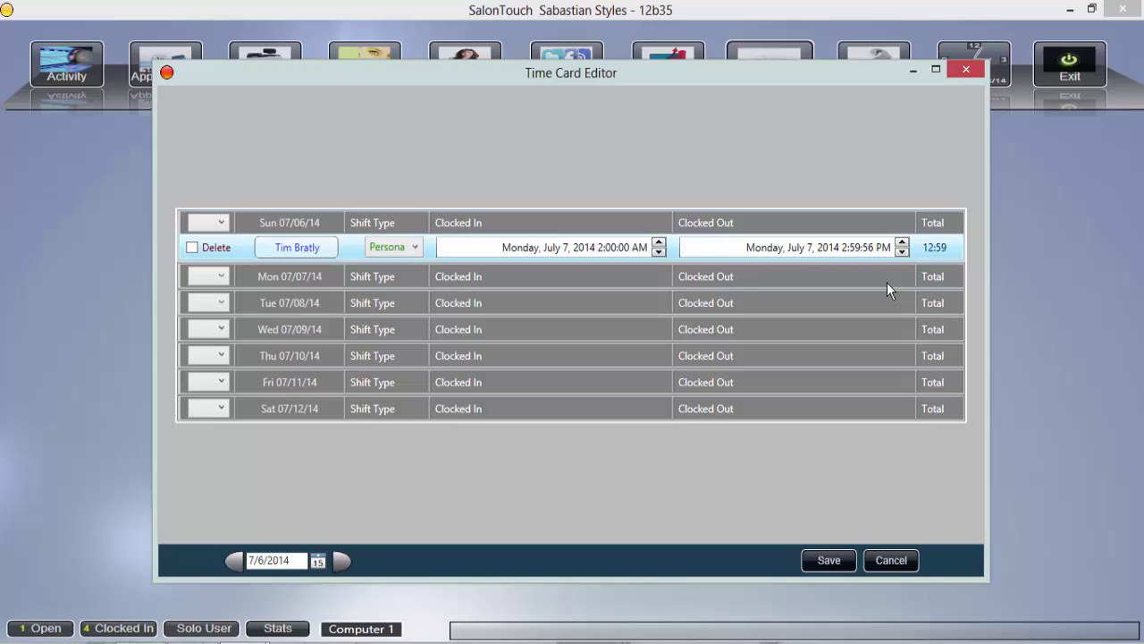
pyautogui.click(849, 247)
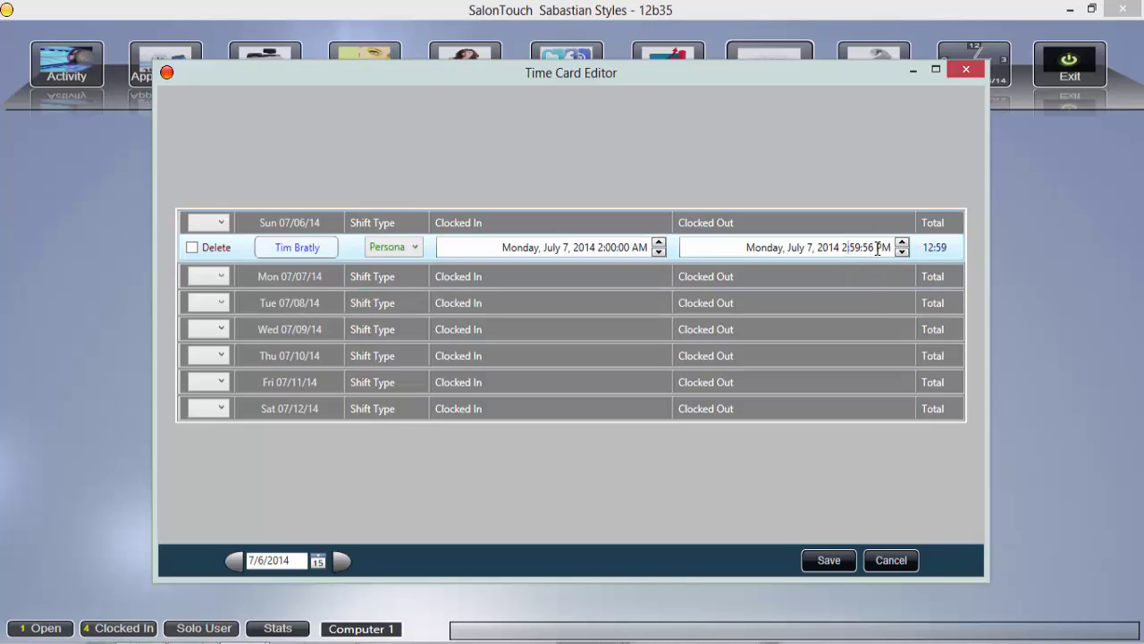
pyautogui.press('BackSpace')
pyautogui.write('4')
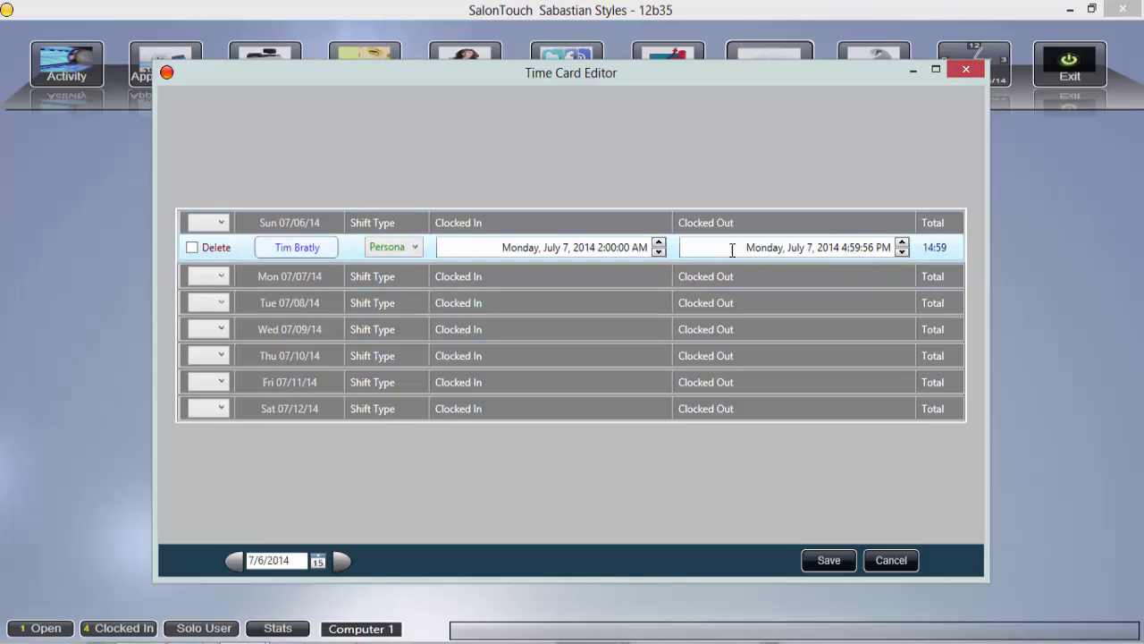
# On the employee's time card, add trial Sunday entries, the first set to Vacation
pyautogui.click(298, 248)
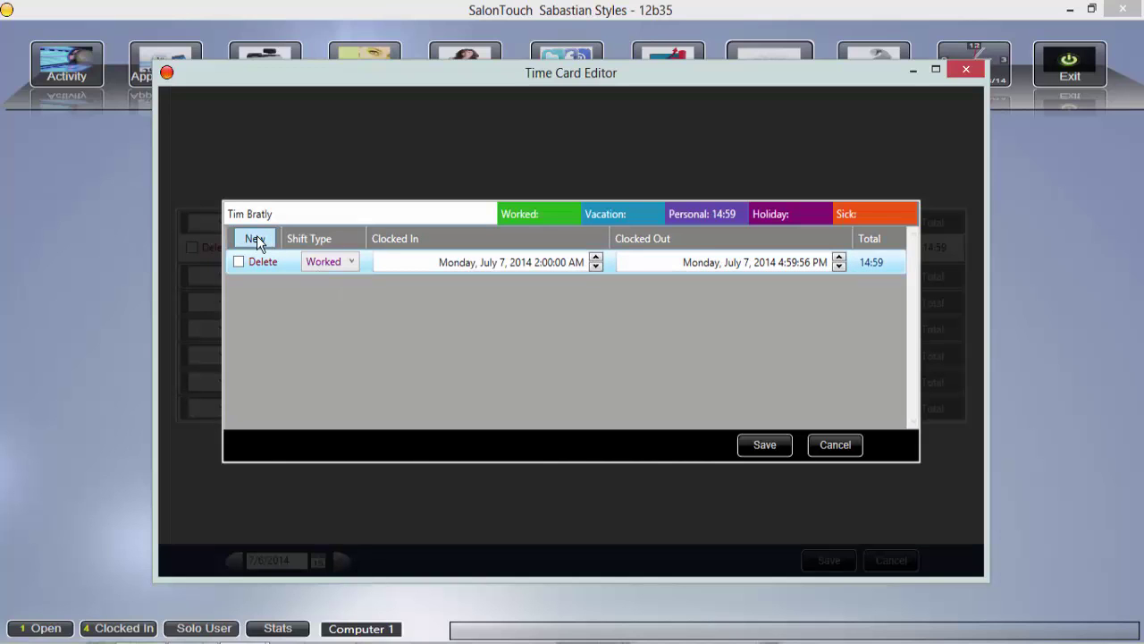
pyautogui.click(256, 238)
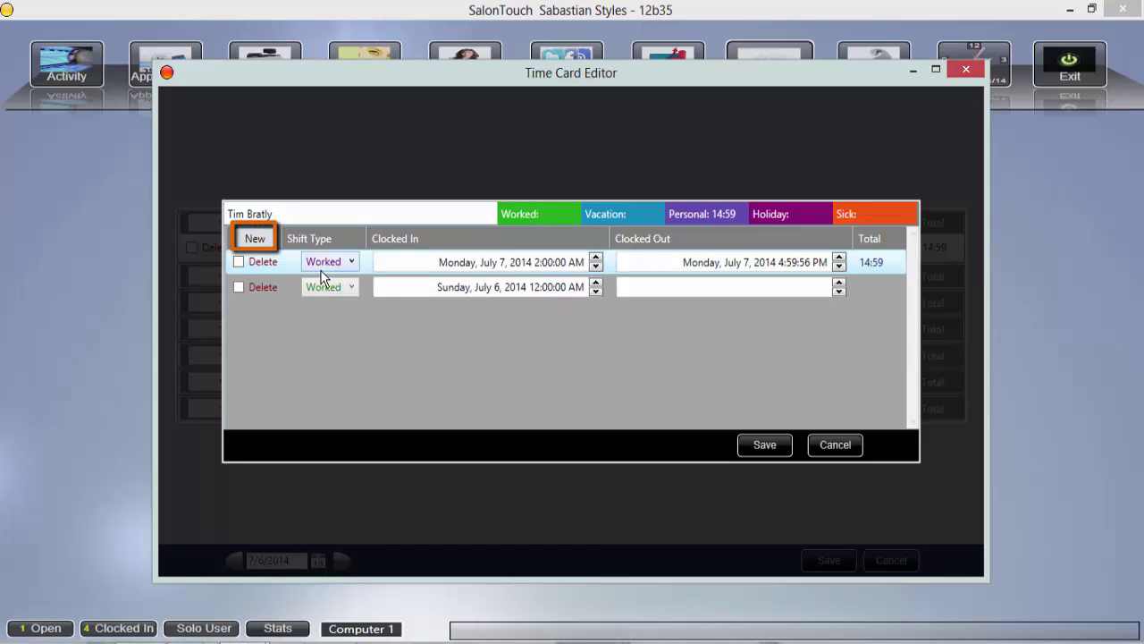
pyautogui.click(353, 287)
pyautogui.click(338, 324)
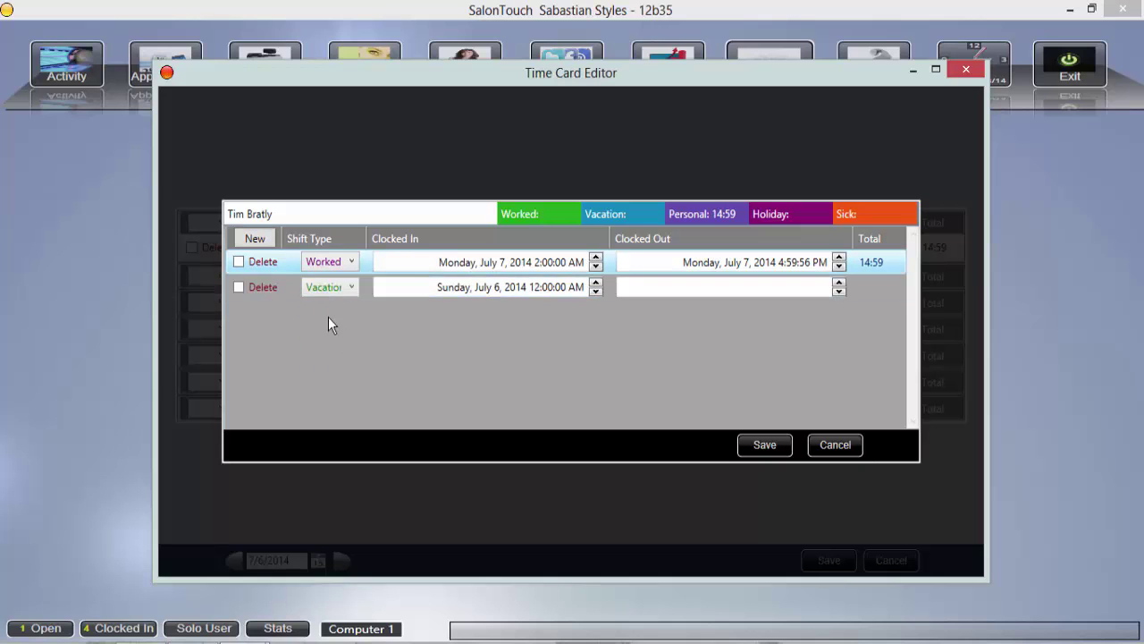
pyautogui.click(256, 238)
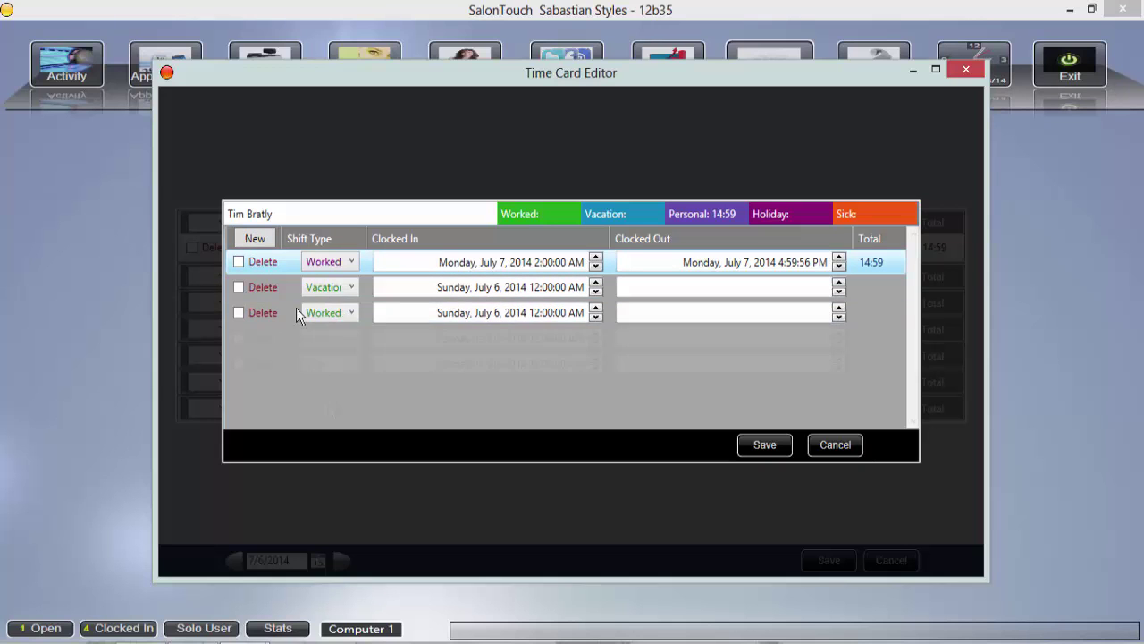
pyautogui.click(351, 312)
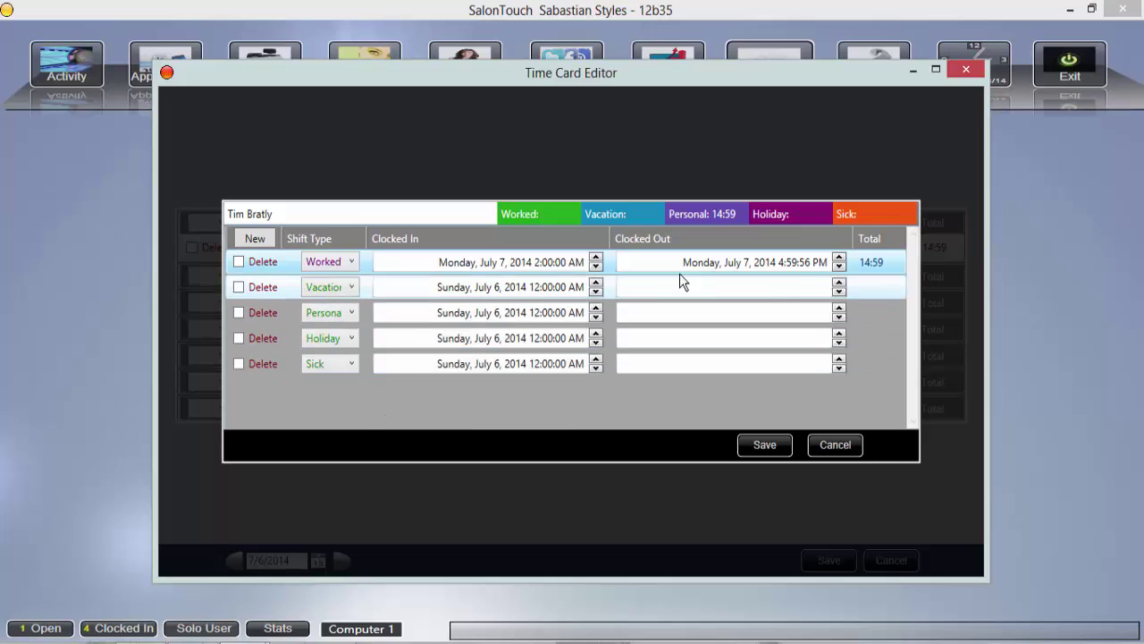
# Adjust the Vacation entry's clock-out time and fill in the other entries' clock-outs
pyautogui.click(838, 291)
pyautogui.click(837, 292)
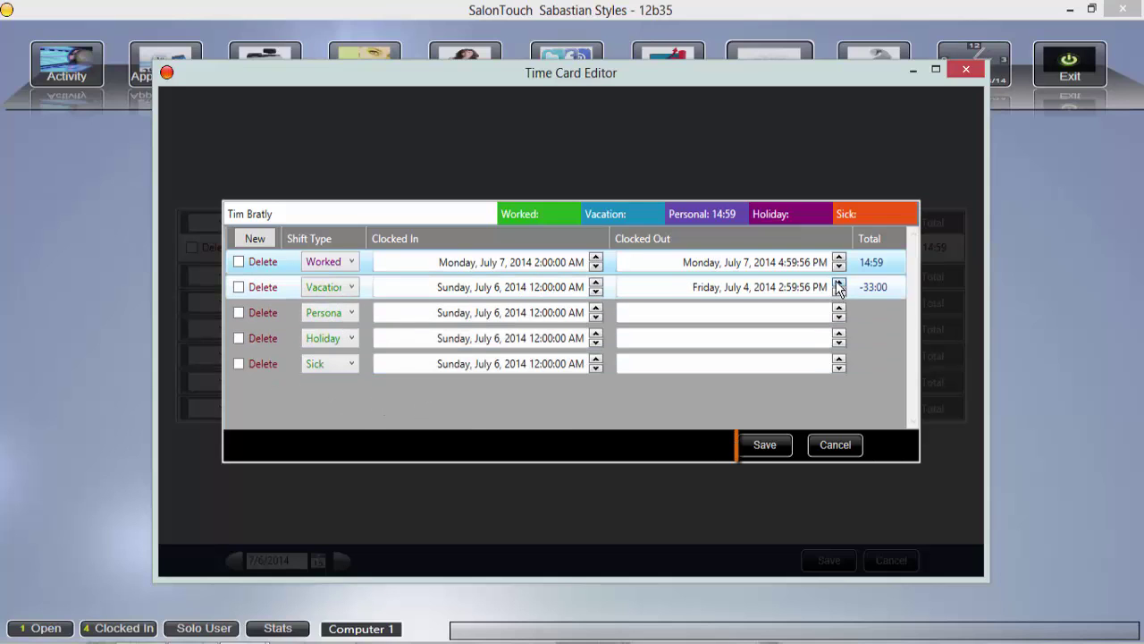
pyautogui.click(837, 283)
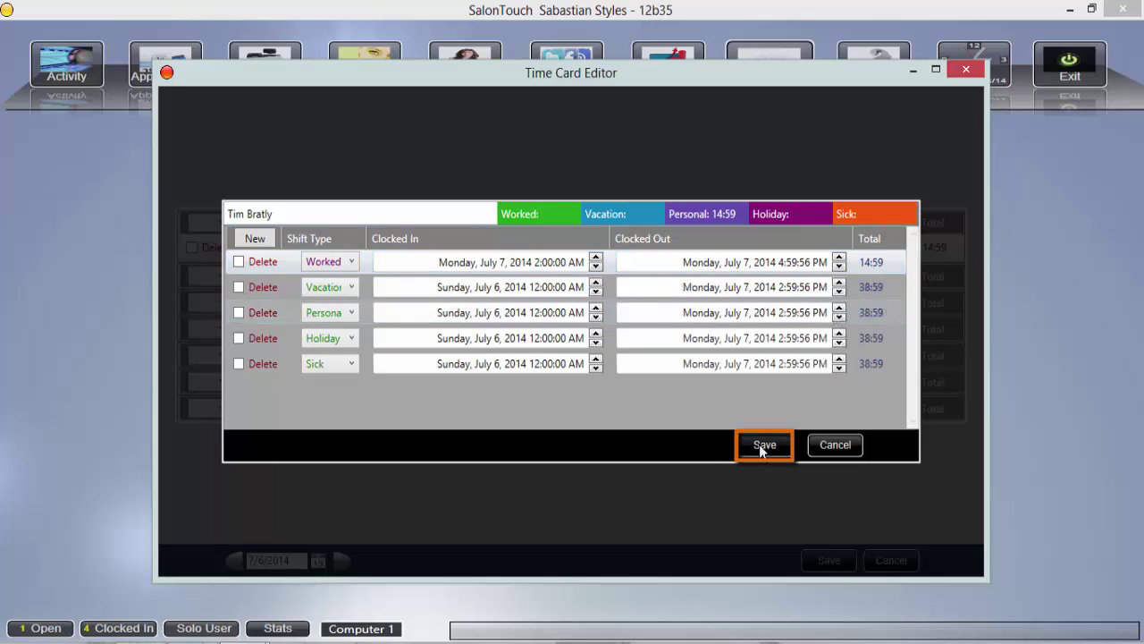
pyautogui.click(763, 447)
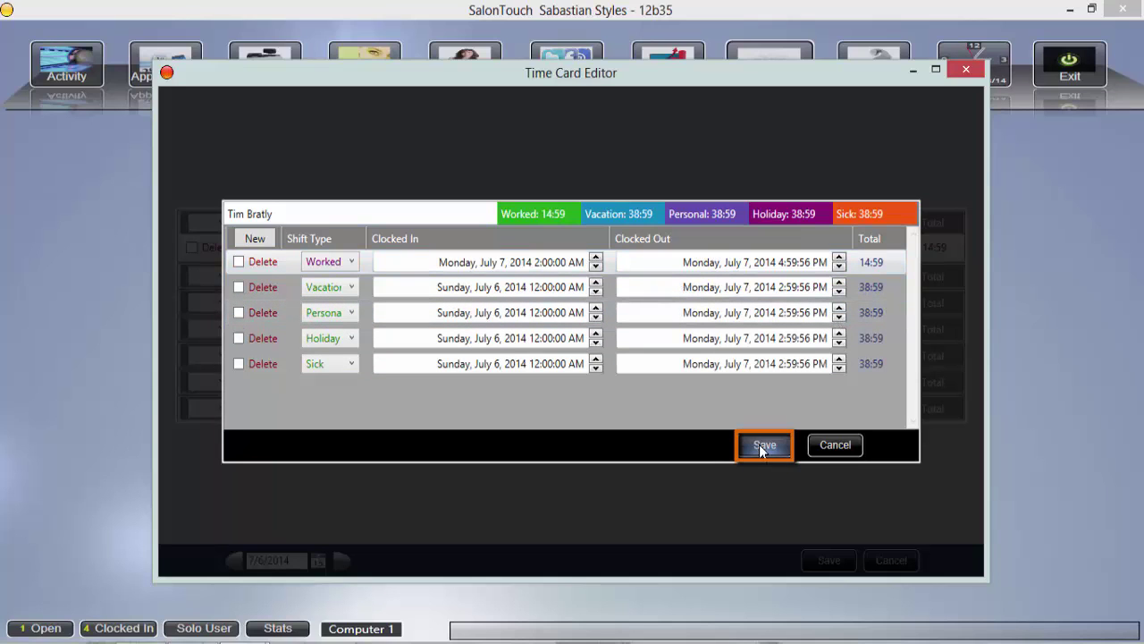
# Discard the trial entries and add Worked Tue 07/08/14 time cards for two employees
pyautogui.click(824, 445)
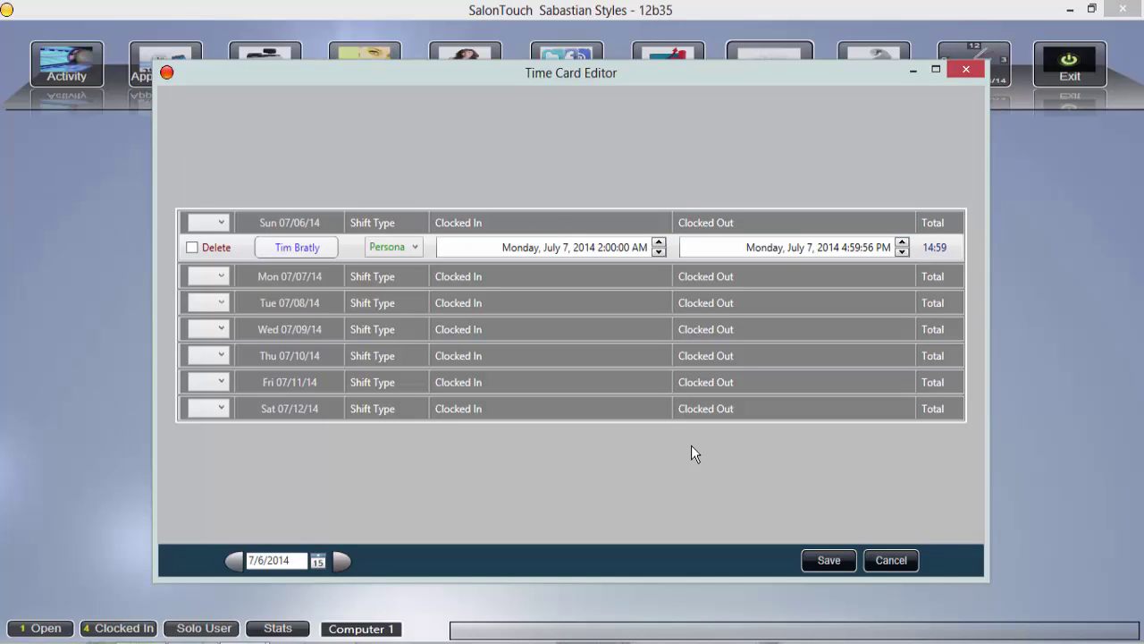
pyautogui.click(222, 300)
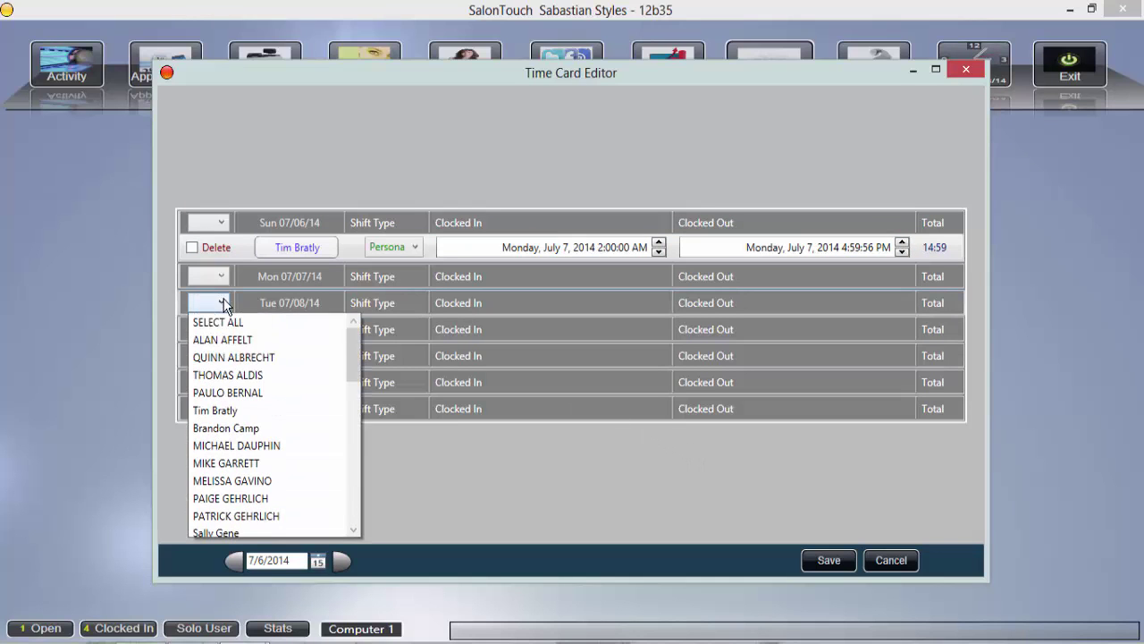
pyautogui.click(215, 431)
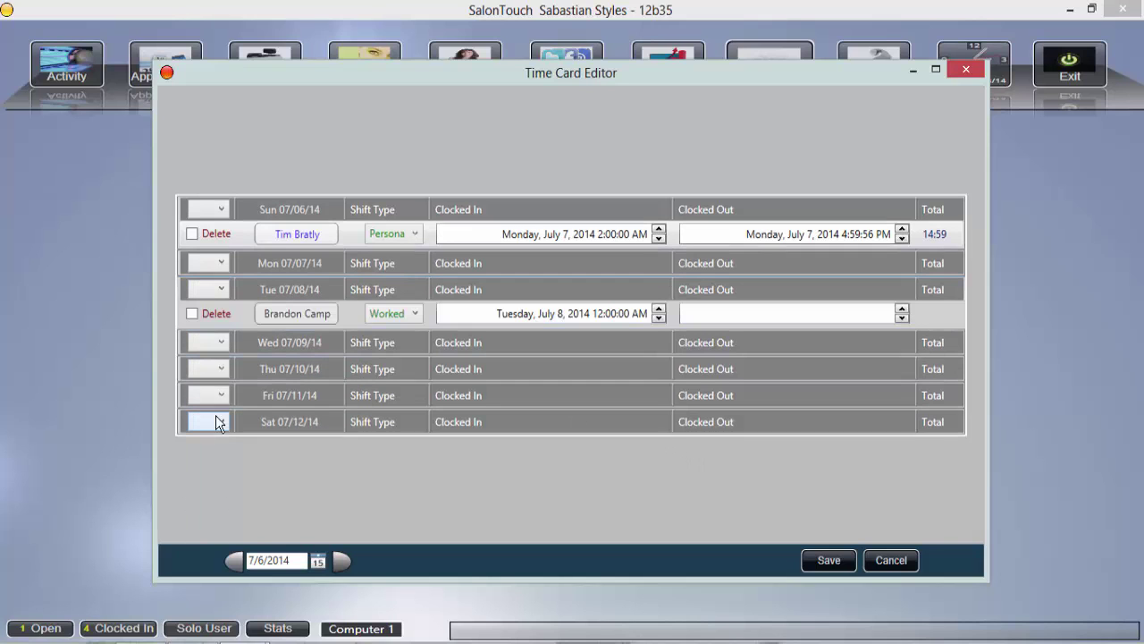
pyautogui.click(221, 292)
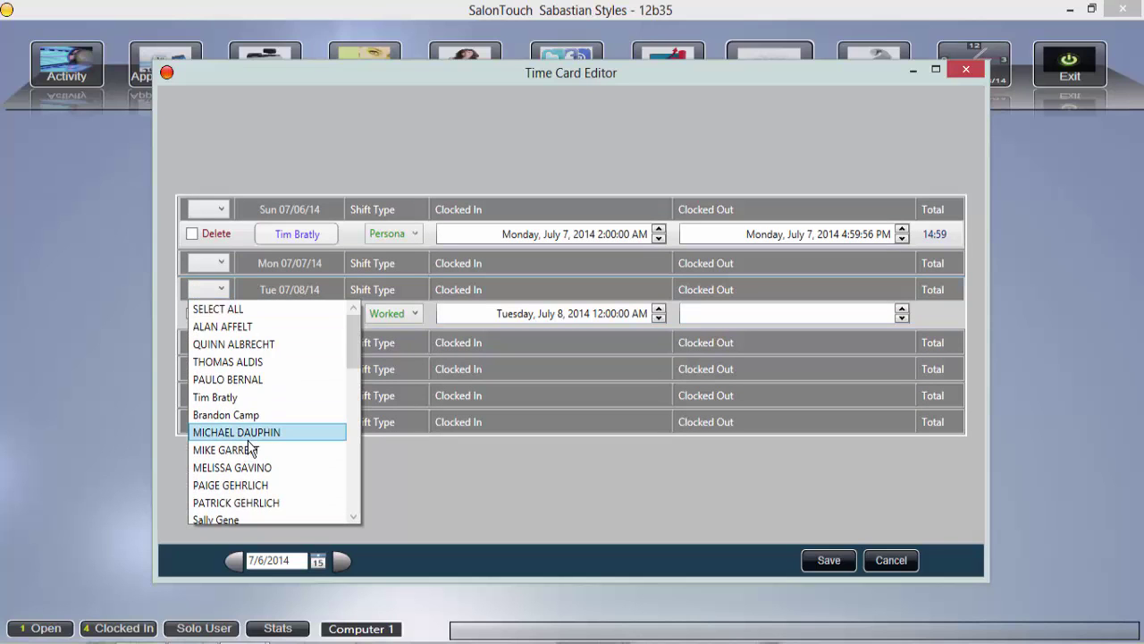
pyautogui.click(241, 395)
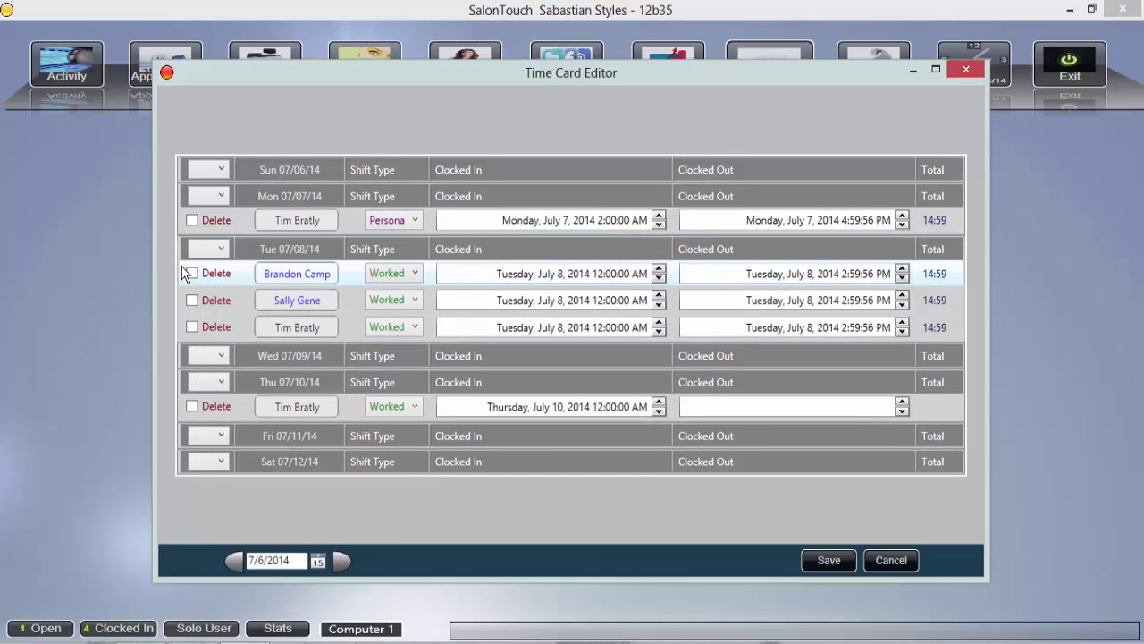
# Delete the first and third Tue 07/08/14 time cards, save, and close the editor
pyautogui.click(191, 273)
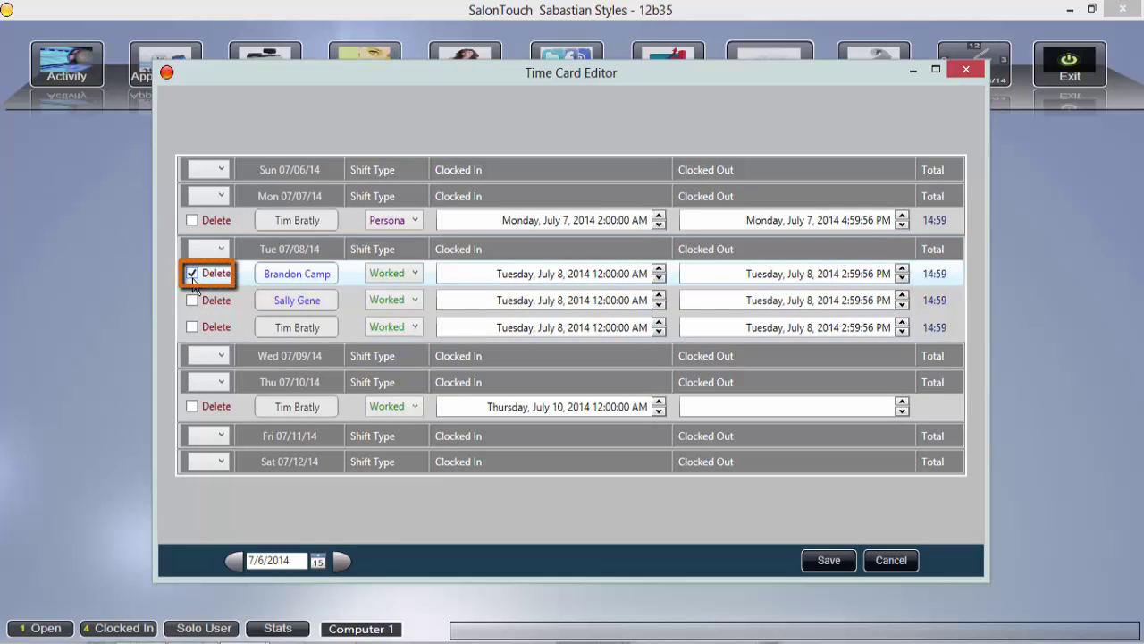
pyautogui.click(190, 327)
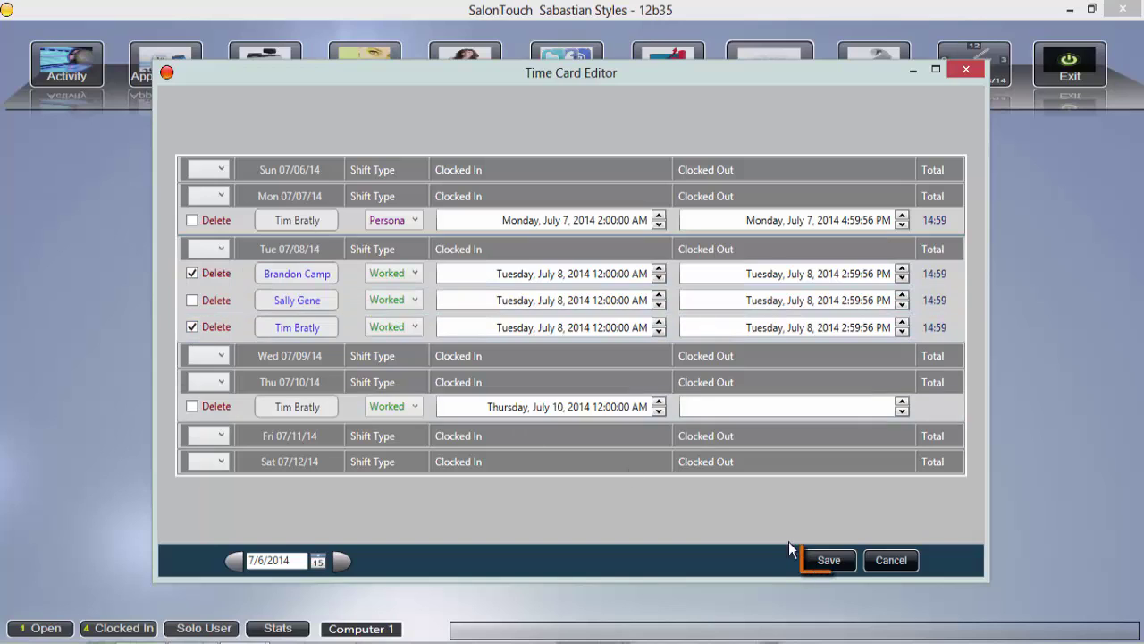
pyautogui.click(845, 559)
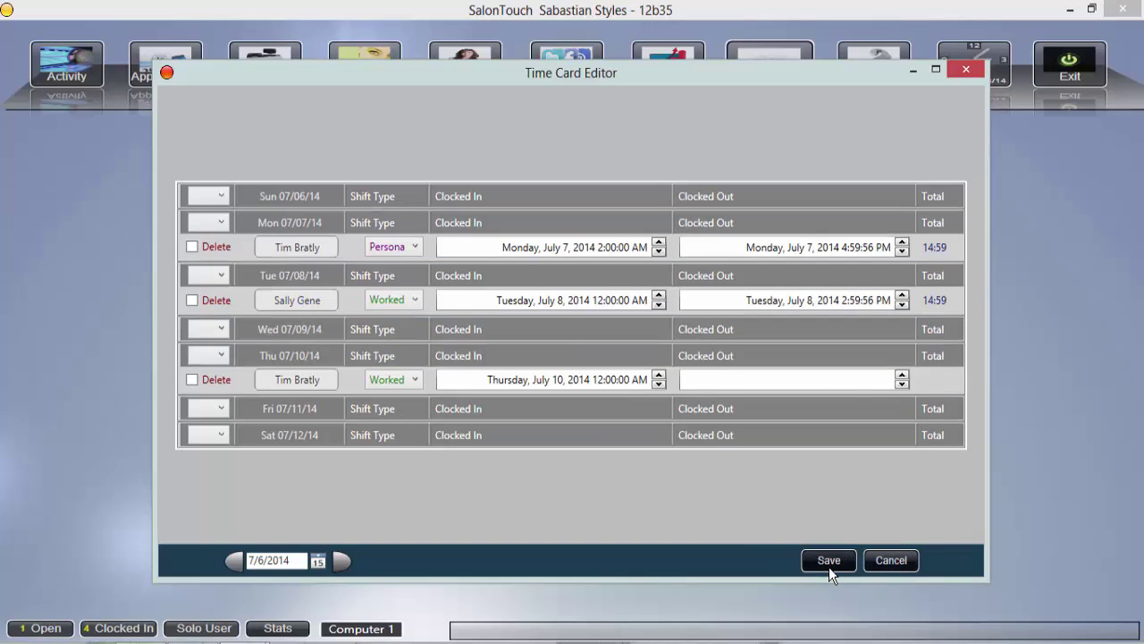
pyautogui.click(892, 561)
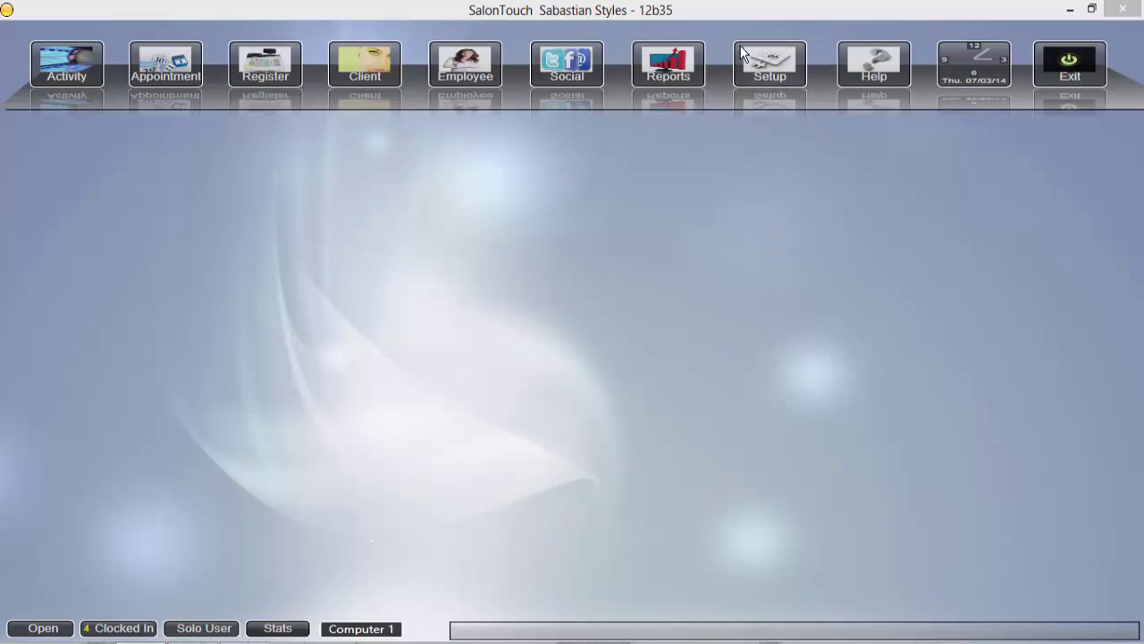
# Open Setup > Schedule, browse weeks back to 7/6/2014, and open Tuesday's employee list
pyautogui.click(732, 95)
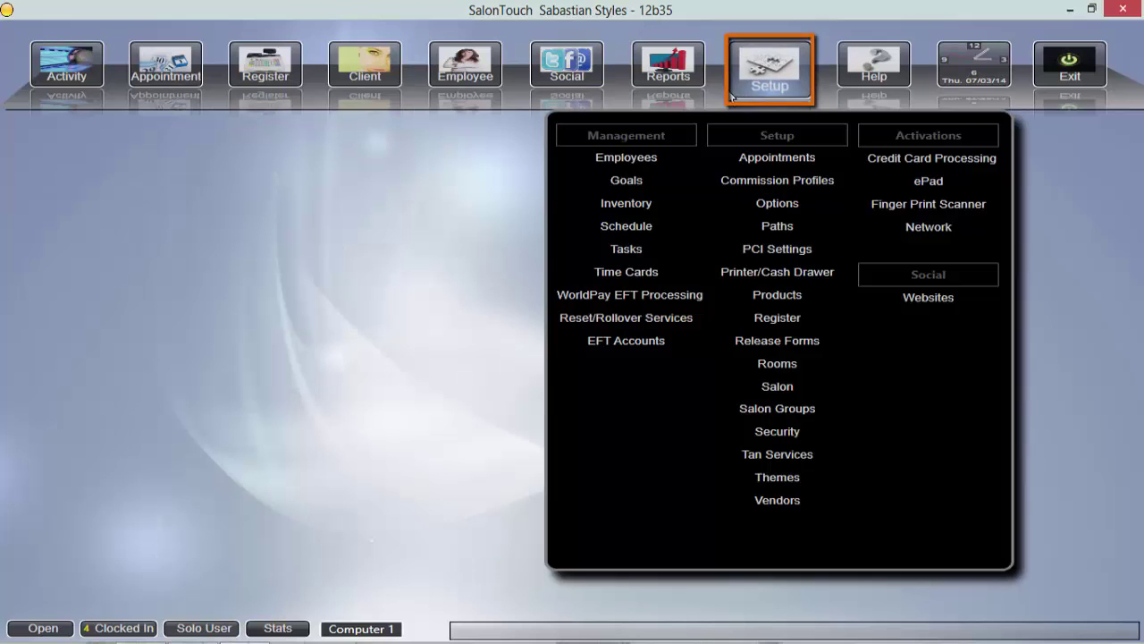
pyautogui.click(632, 224)
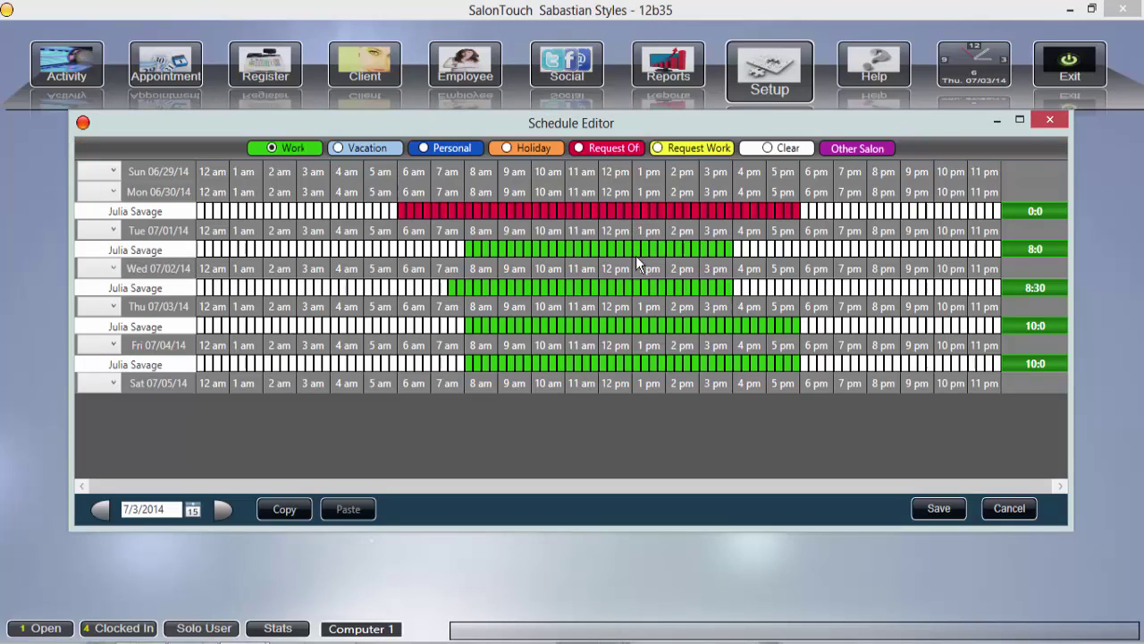
pyautogui.click(223, 509)
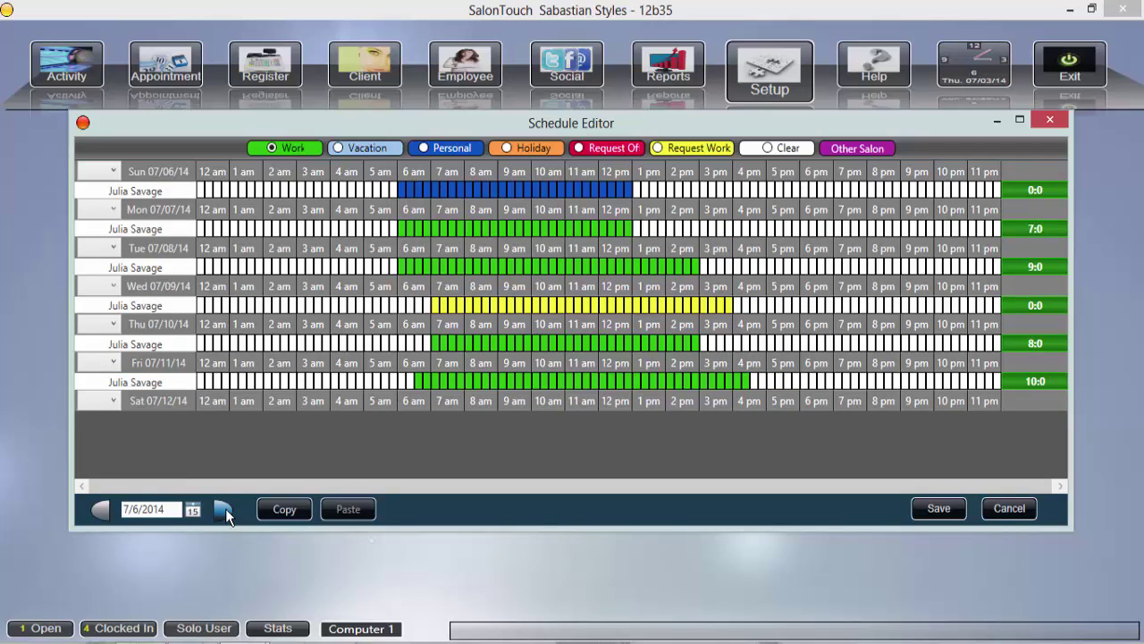
pyautogui.click(224, 510)
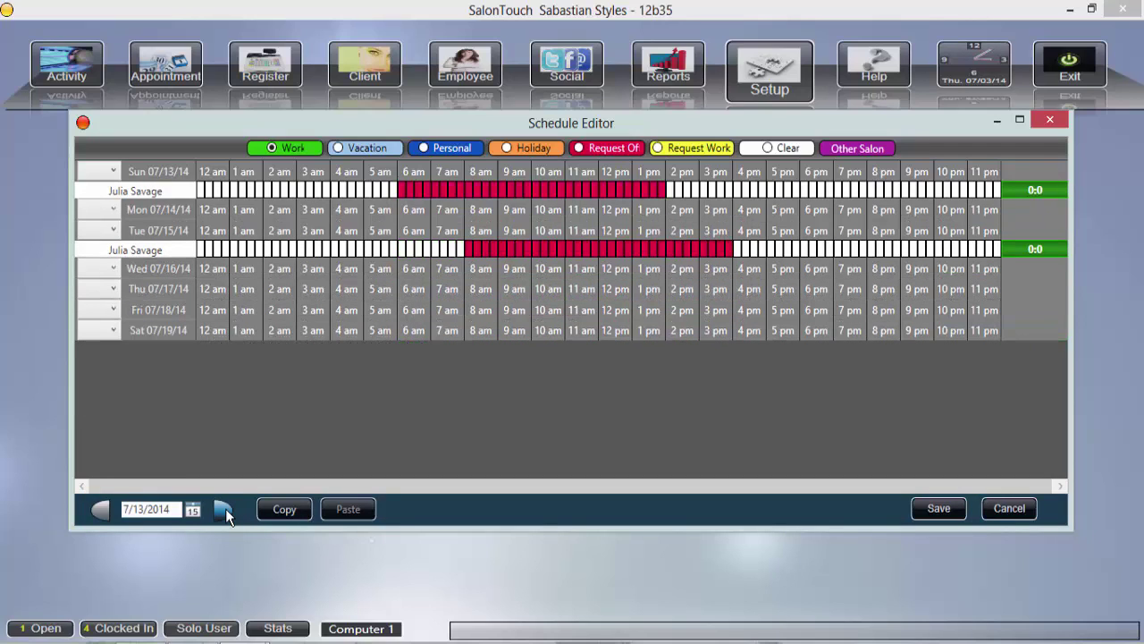
pyautogui.click(224, 509)
pyautogui.click(102, 510)
pyautogui.click(101, 508)
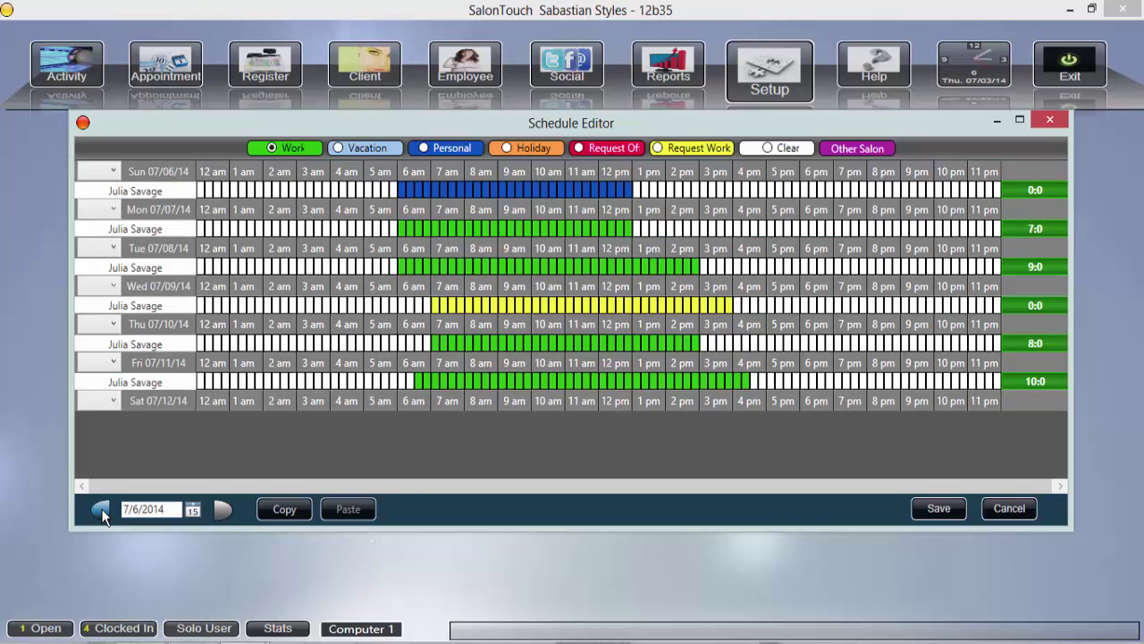
pyautogui.click(112, 248)
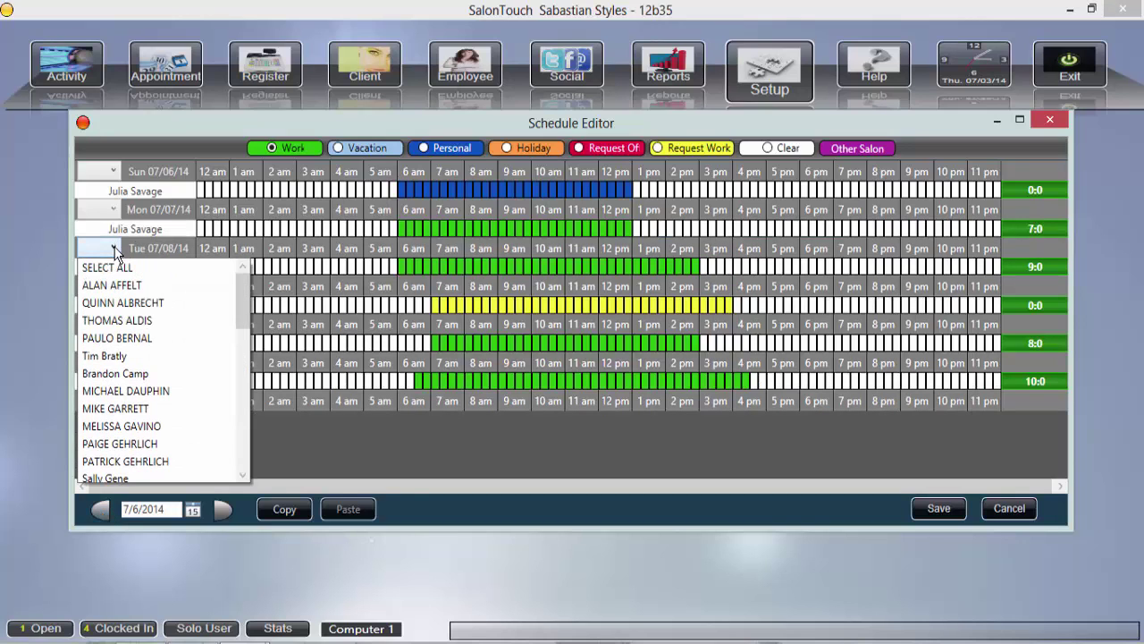
pyautogui.click(107, 356)
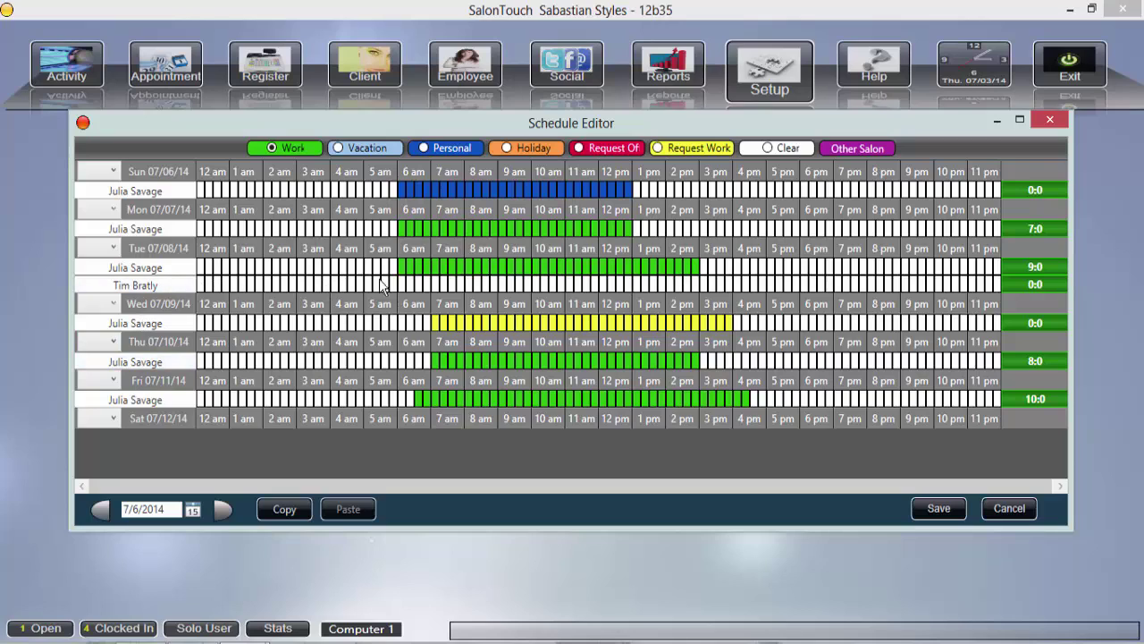
pyautogui.click(435, 286)
pyautogui.click(701, 284)
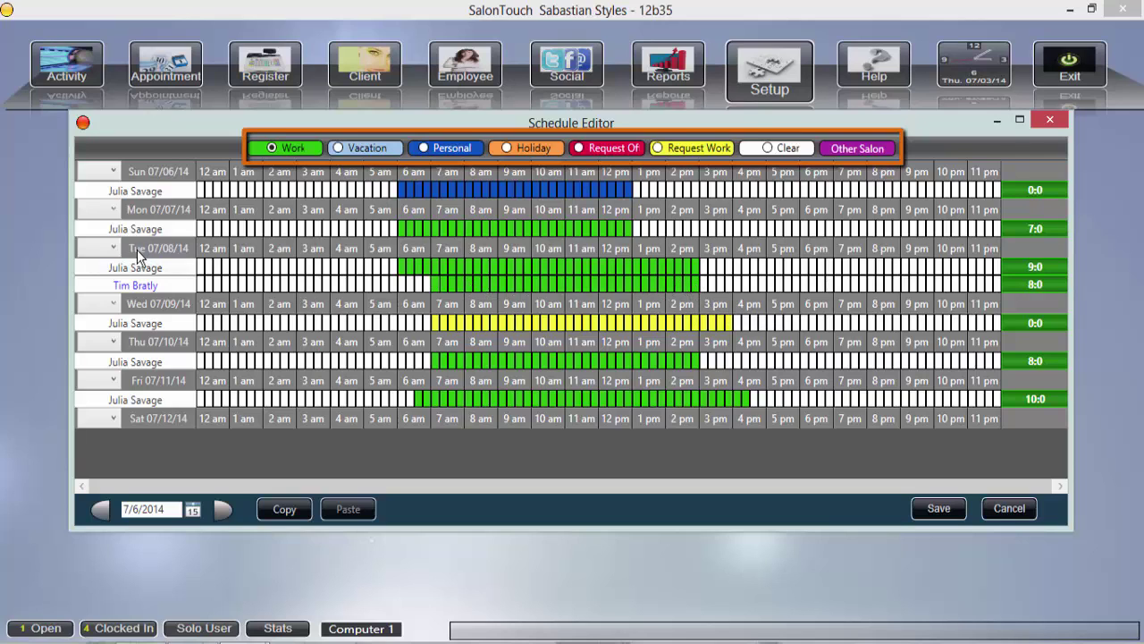
pyautogui.click(112, 245)
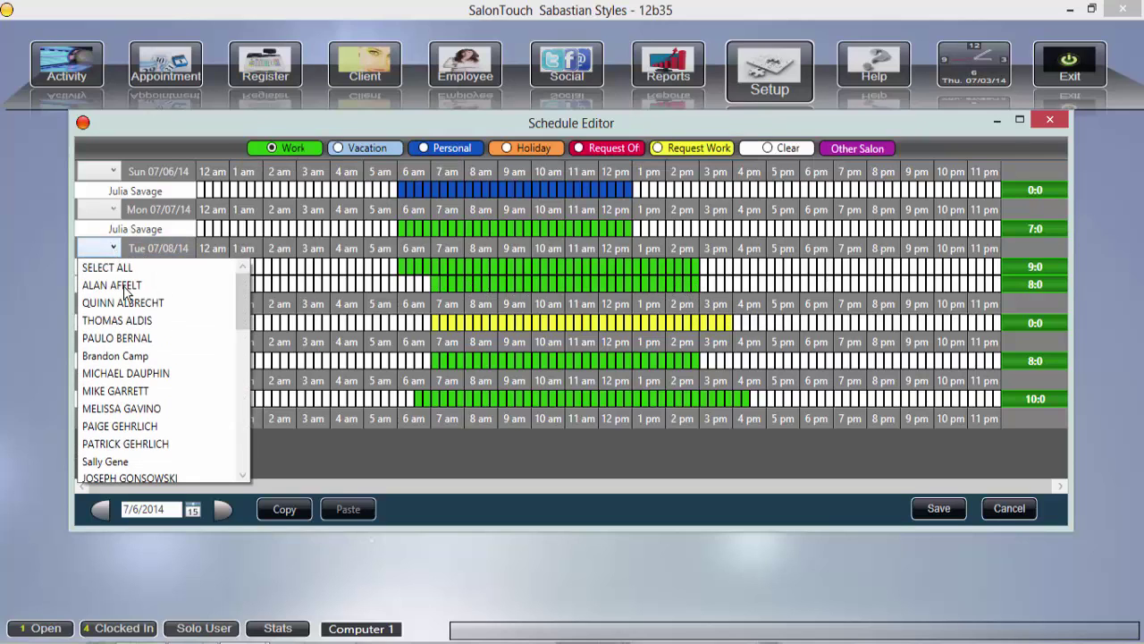
pyautogui.click(125, 458)
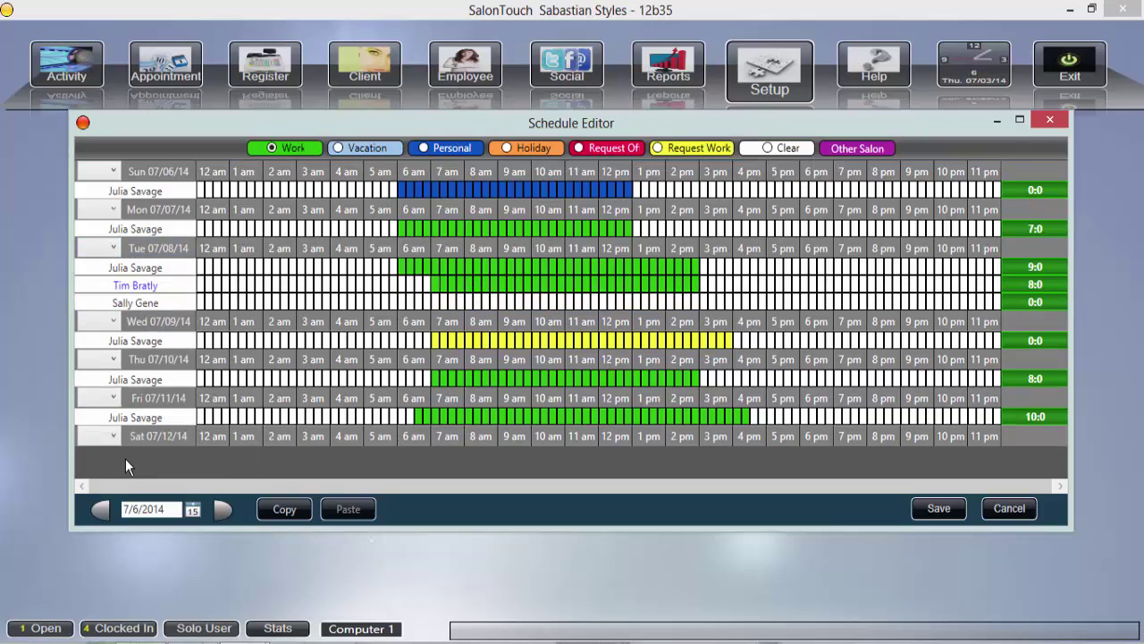
pyautogui.click(435, 303)
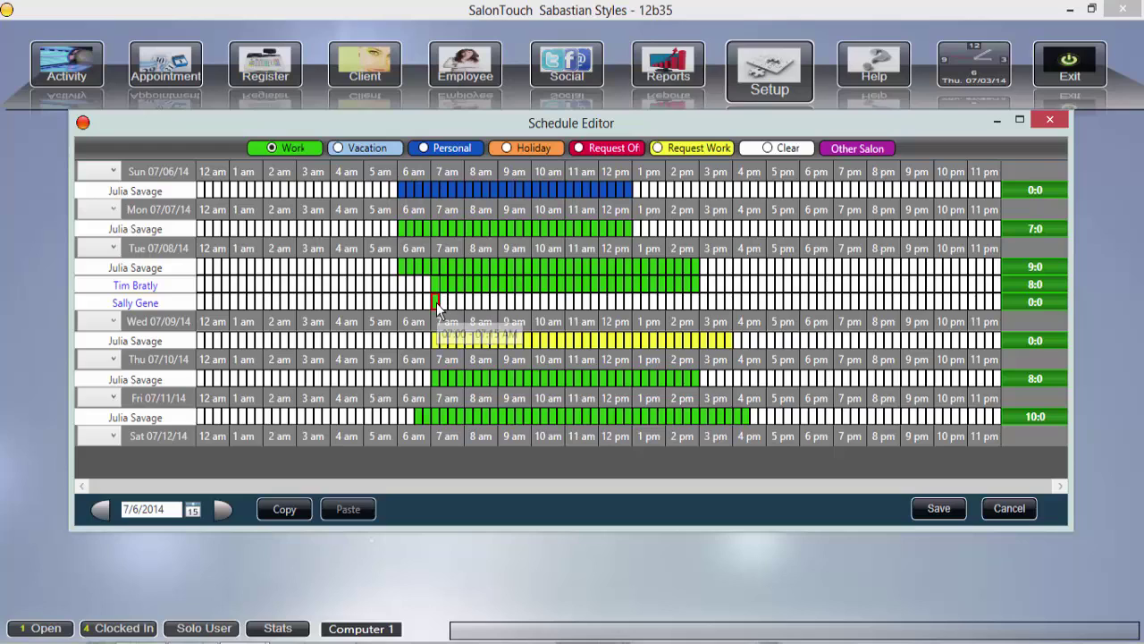
pyautogui.click(731, 302)
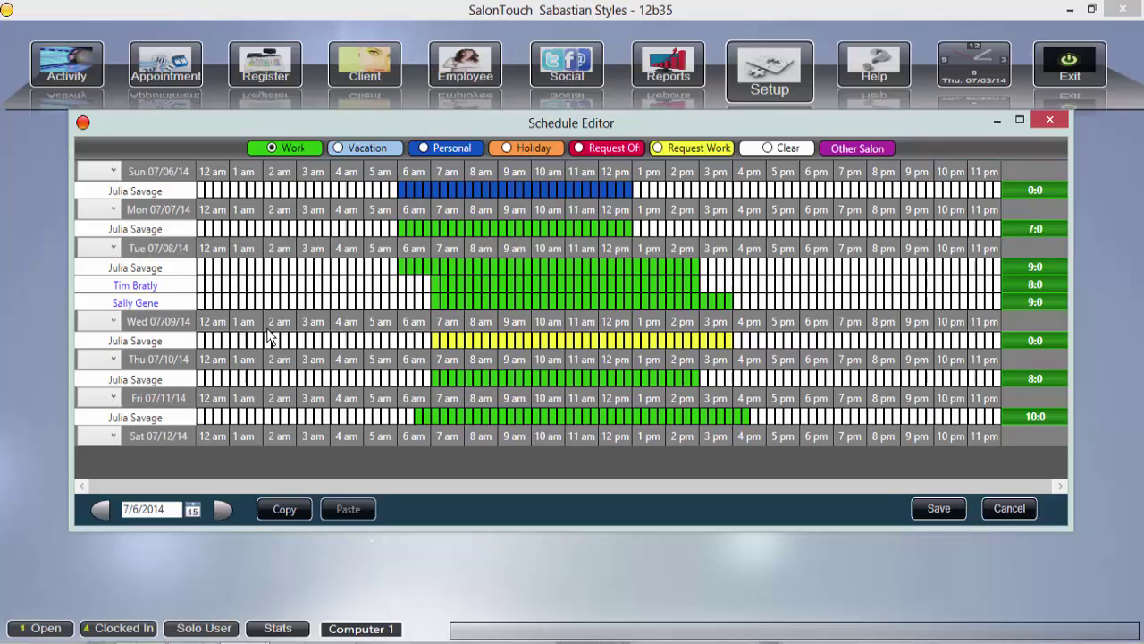
pyautogui.click(114, 248)
pyautogui.scroll(-4, 228, 319)
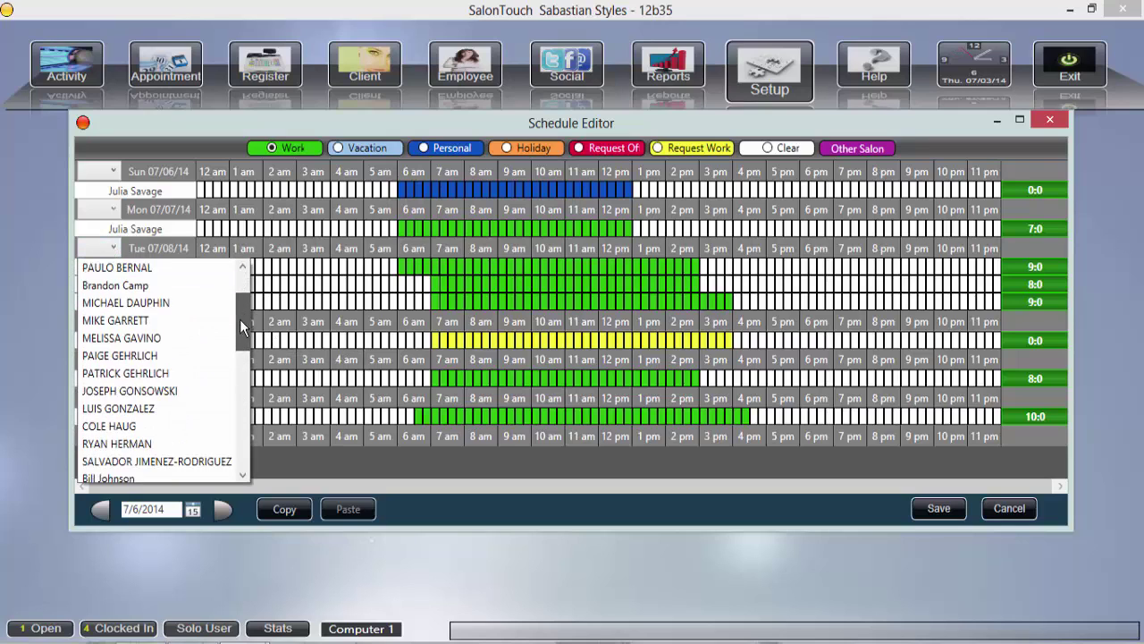
pyautogui.click(228, 322)
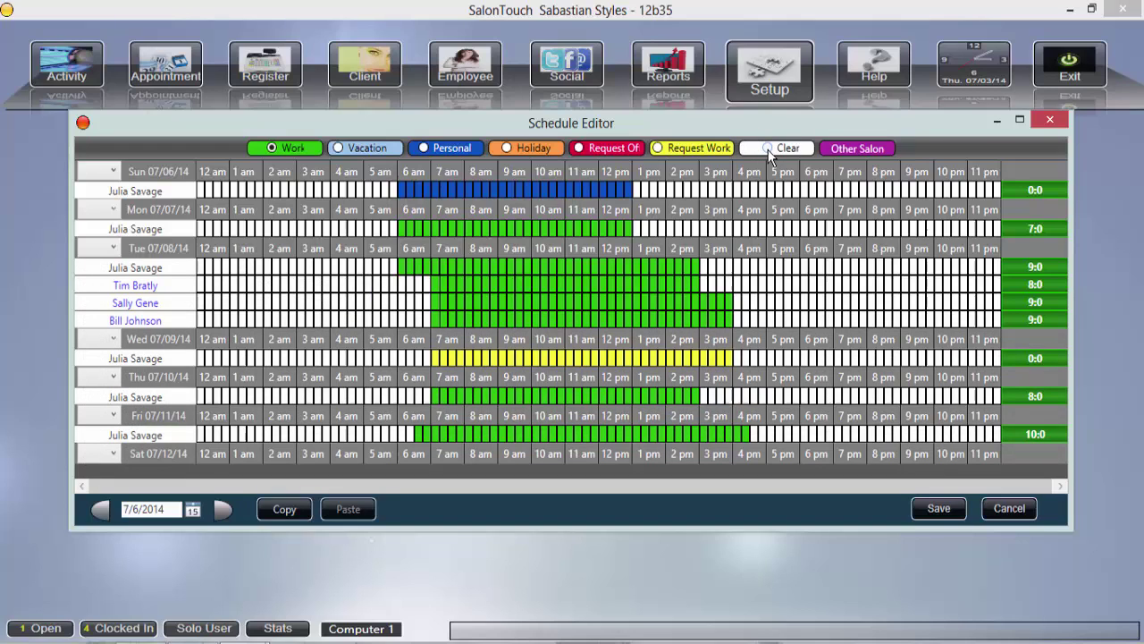
pyautogui.click(768, 150)
pyautogui.click(436, 318)
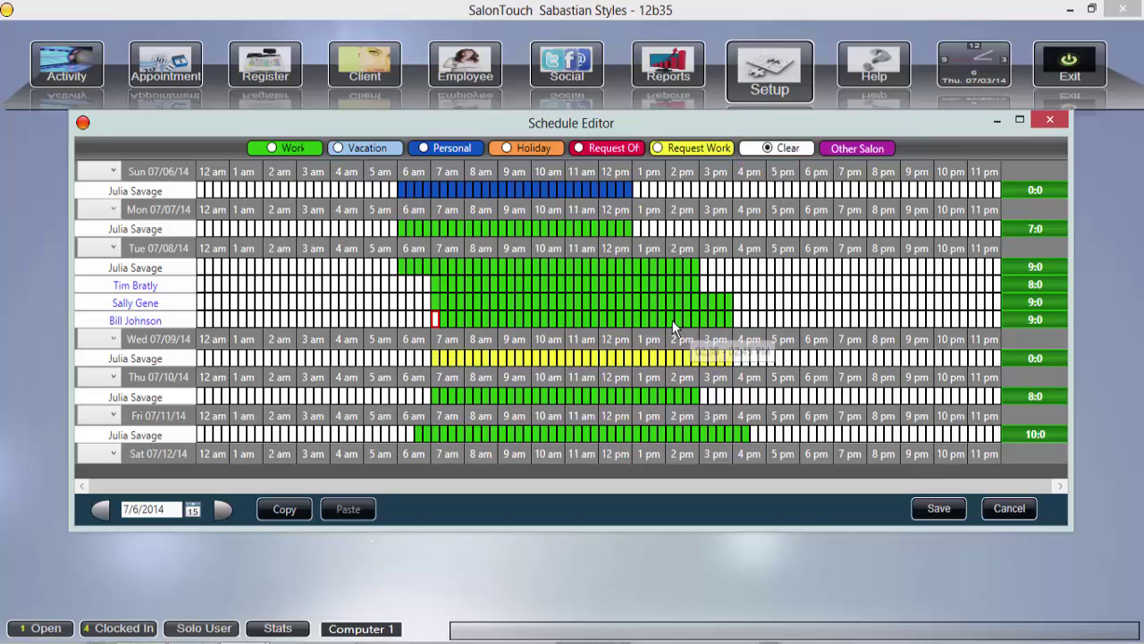
pyautogui.click(593, 318)
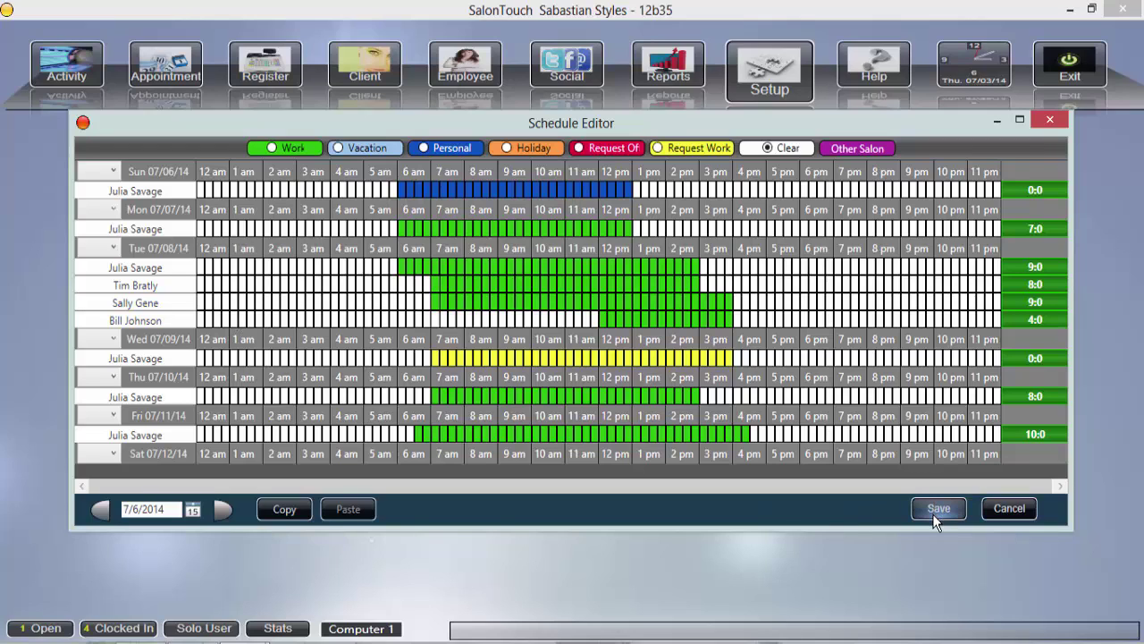
pyautogui.click(278, 512)
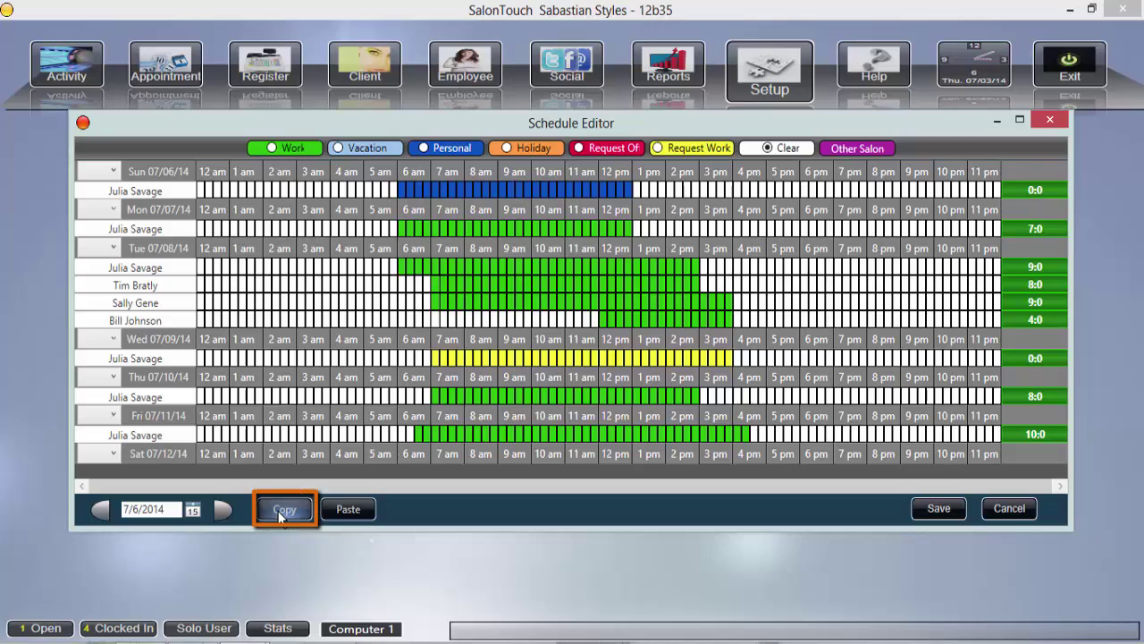
pyautogui.click(221, 509)
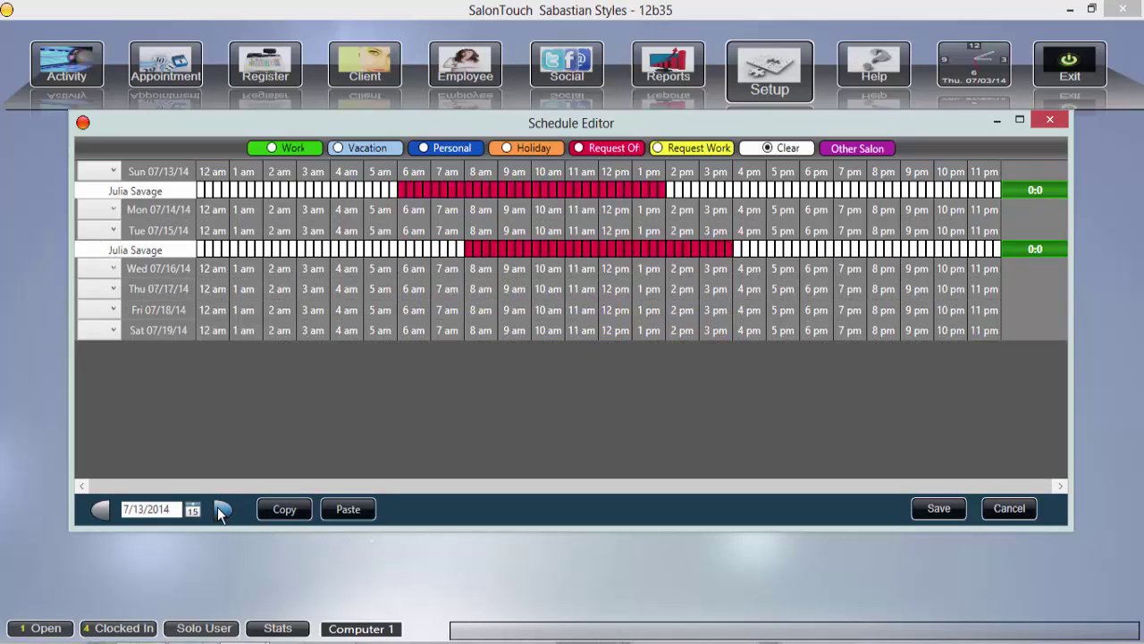
pyautogui.click(354, 508)
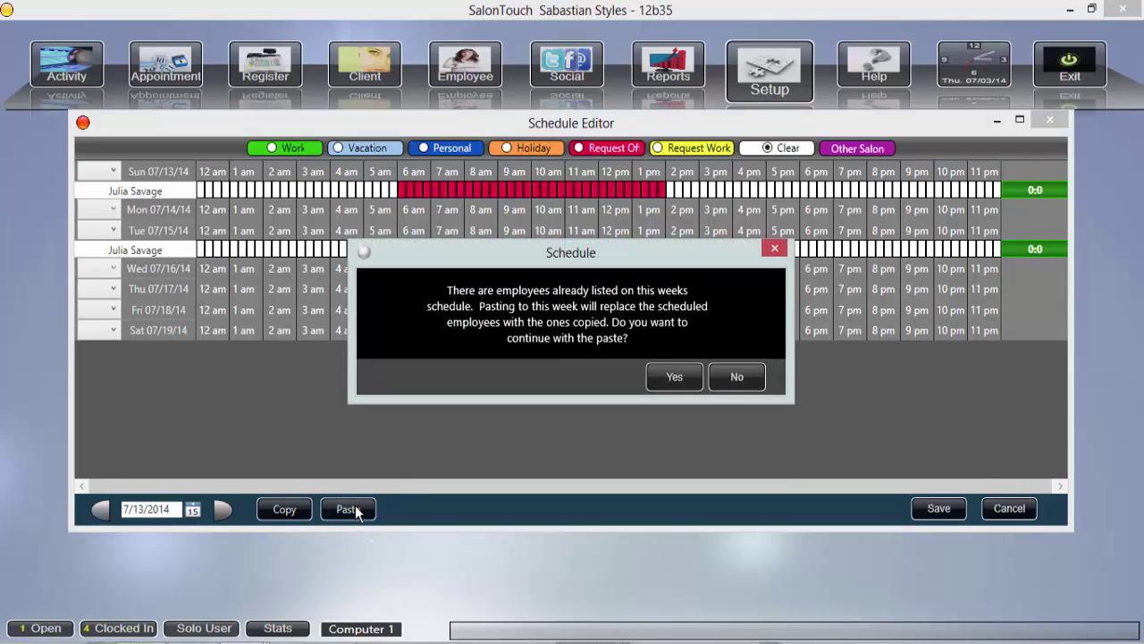
pyautogui.click(673, 377)
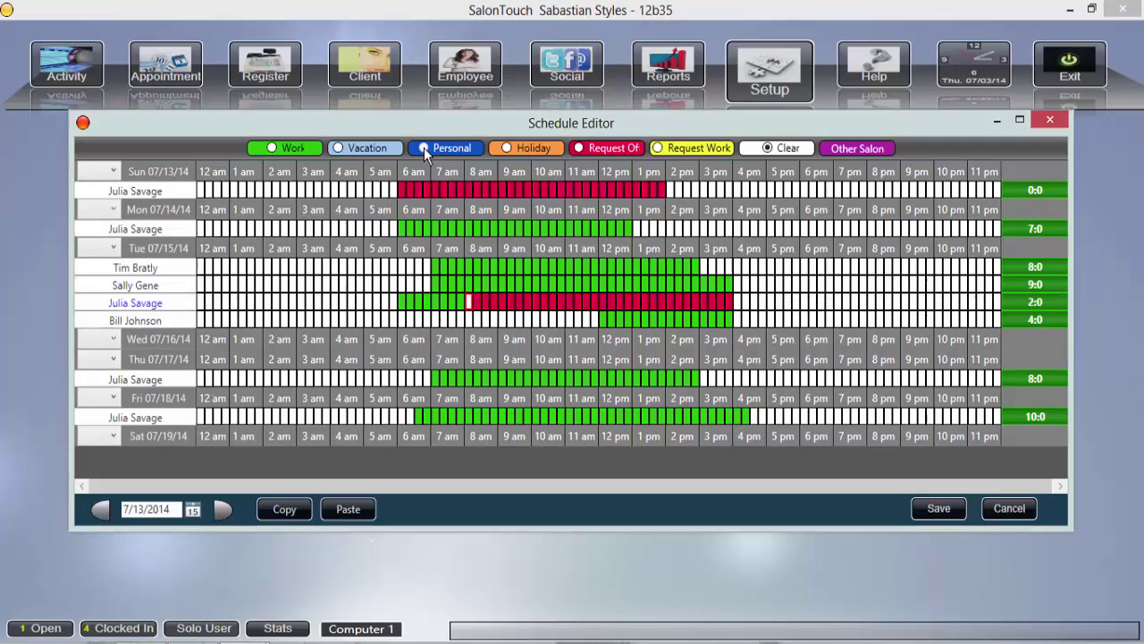
pyautogui.click(423, 148)
pyautogui.click(468, 301)
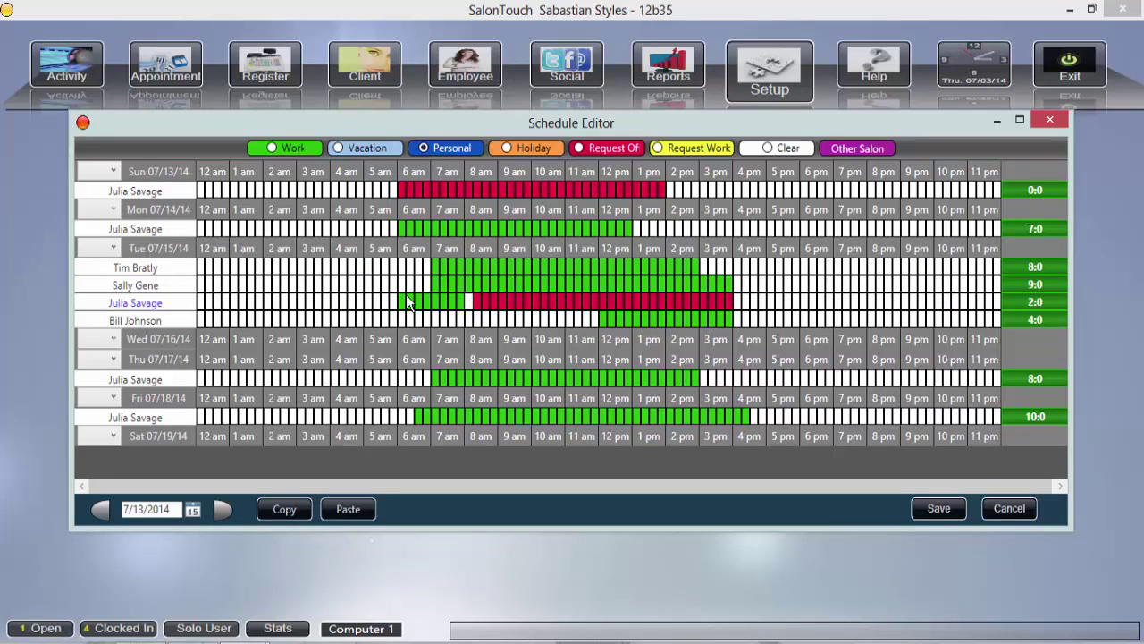
pyautogui.click(732, 302)
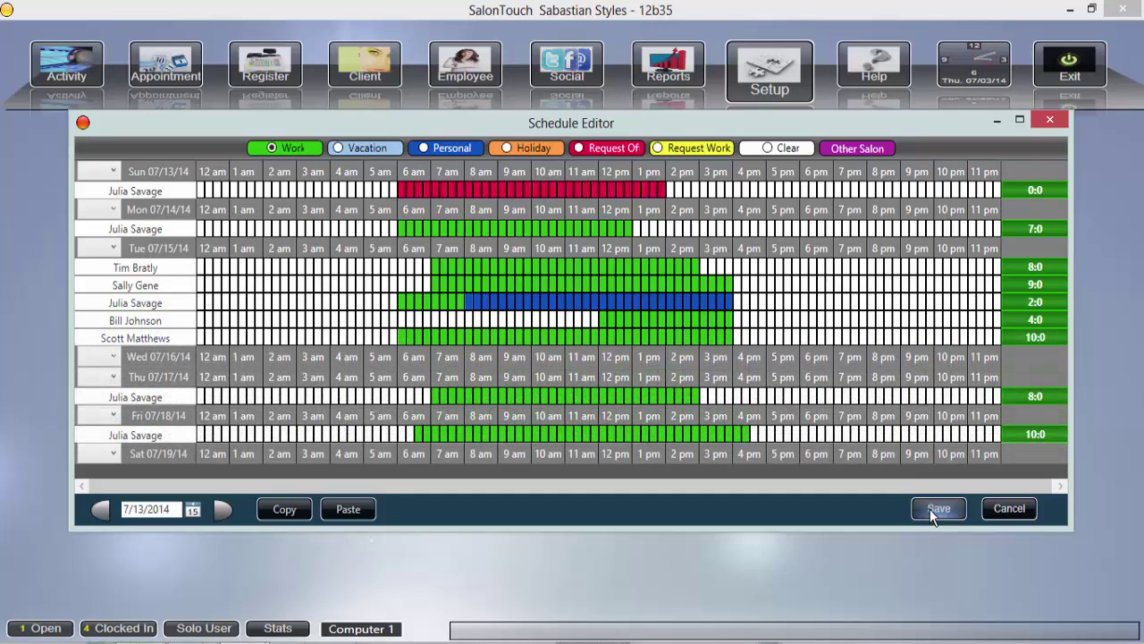
pyautogui.click(135, 303)
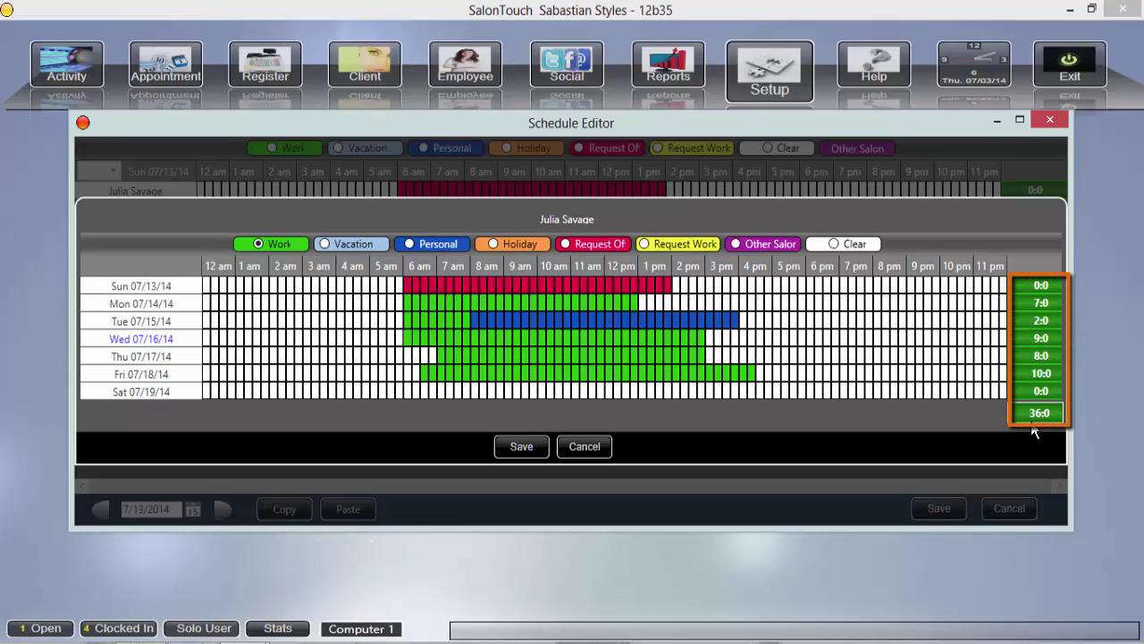
pyautogui.click(524, 447)
pyautogui.click(584, 446)
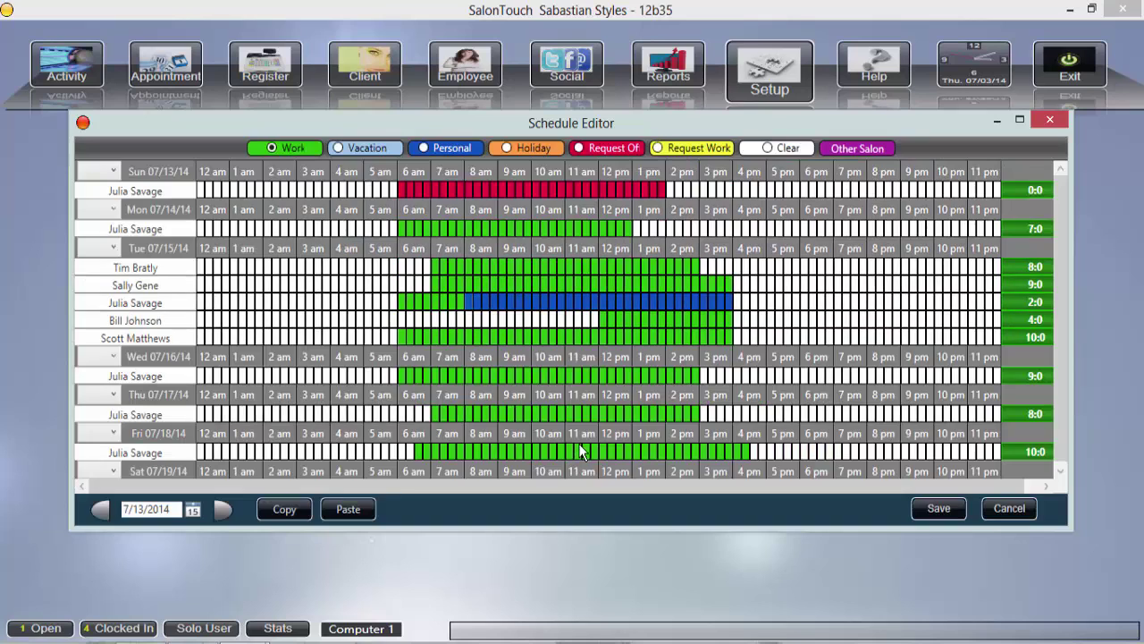
pyautogui.click(101, 510)
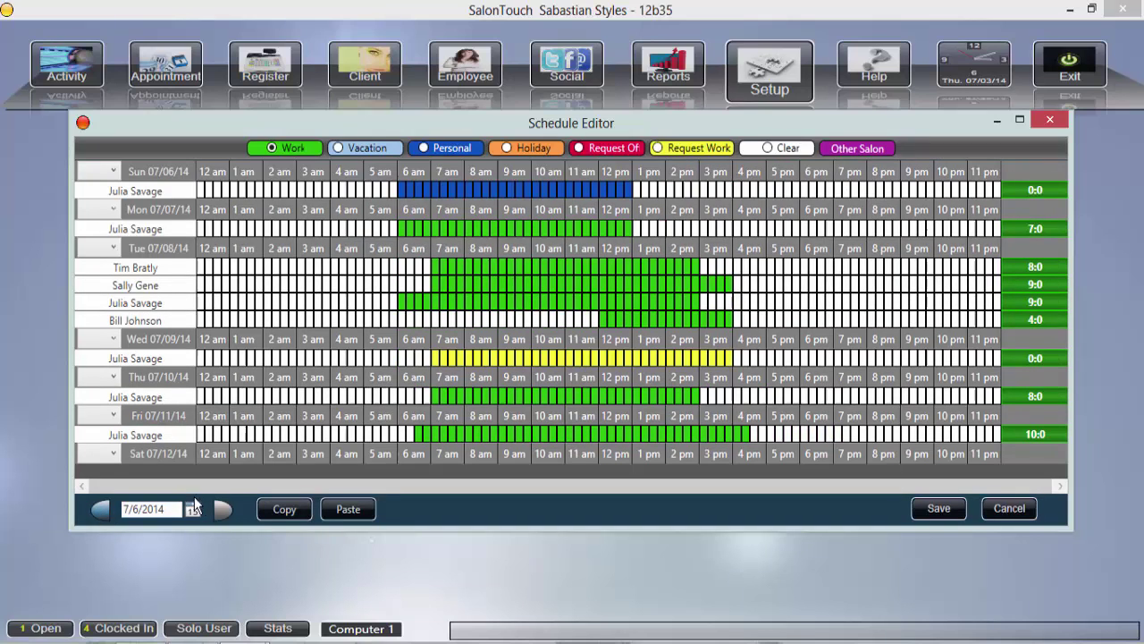
pyautogui.click(139, 231)
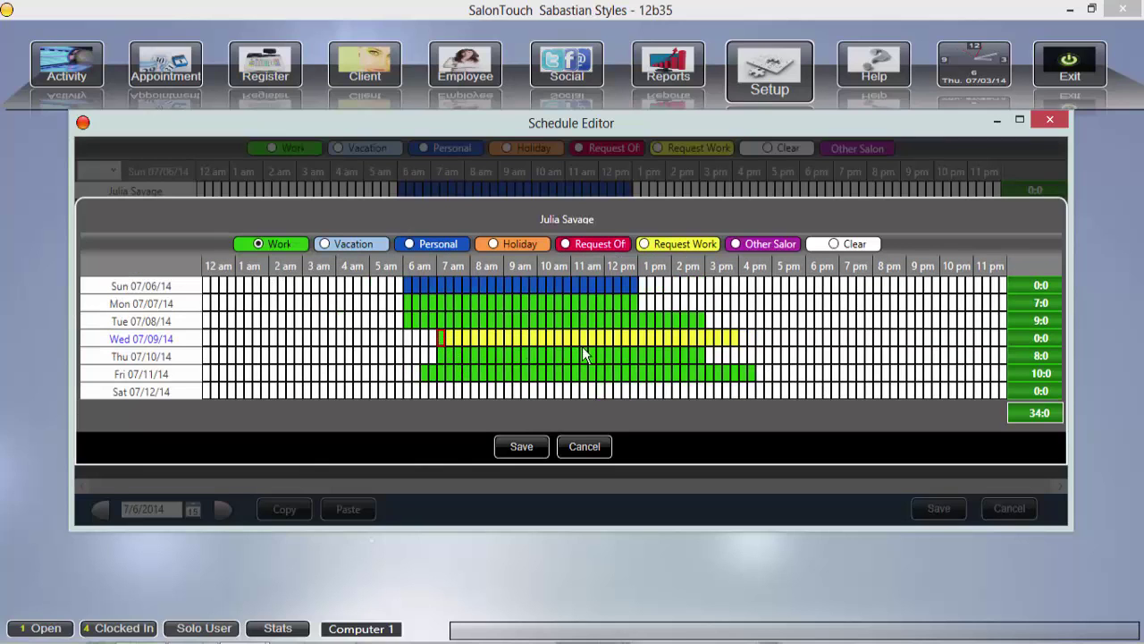
pyautogui.moveTo(582, 346); pyautogui.dragTo(737, 339)
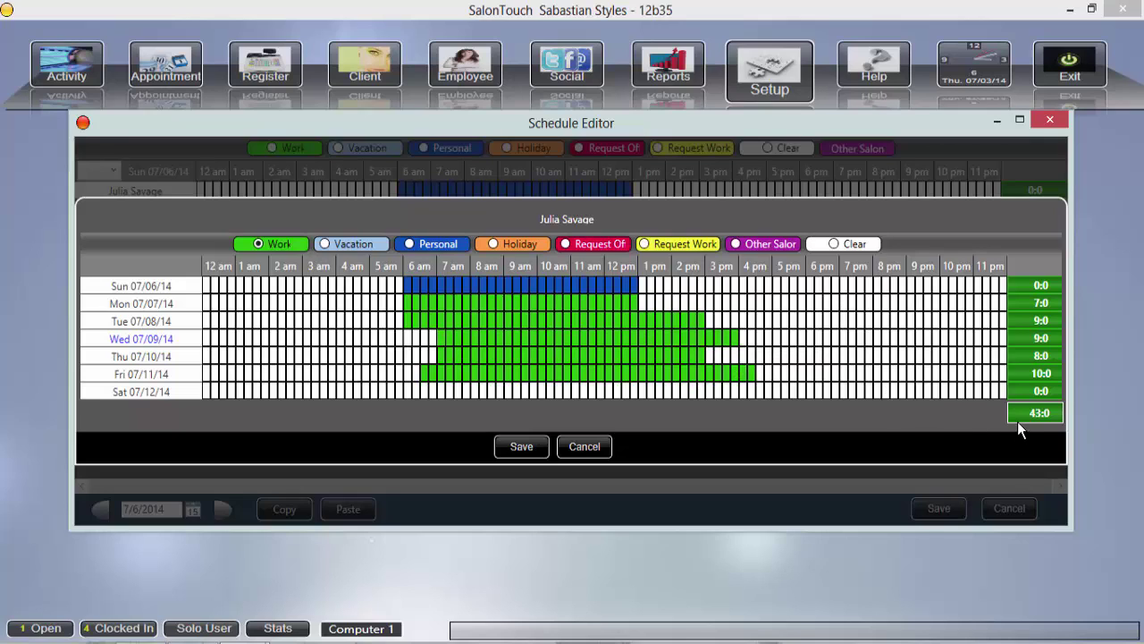
pyautogui.click(831, 246)
pyautogui.moveTo(742, 376); pyautogui.dragTo(574, 379)
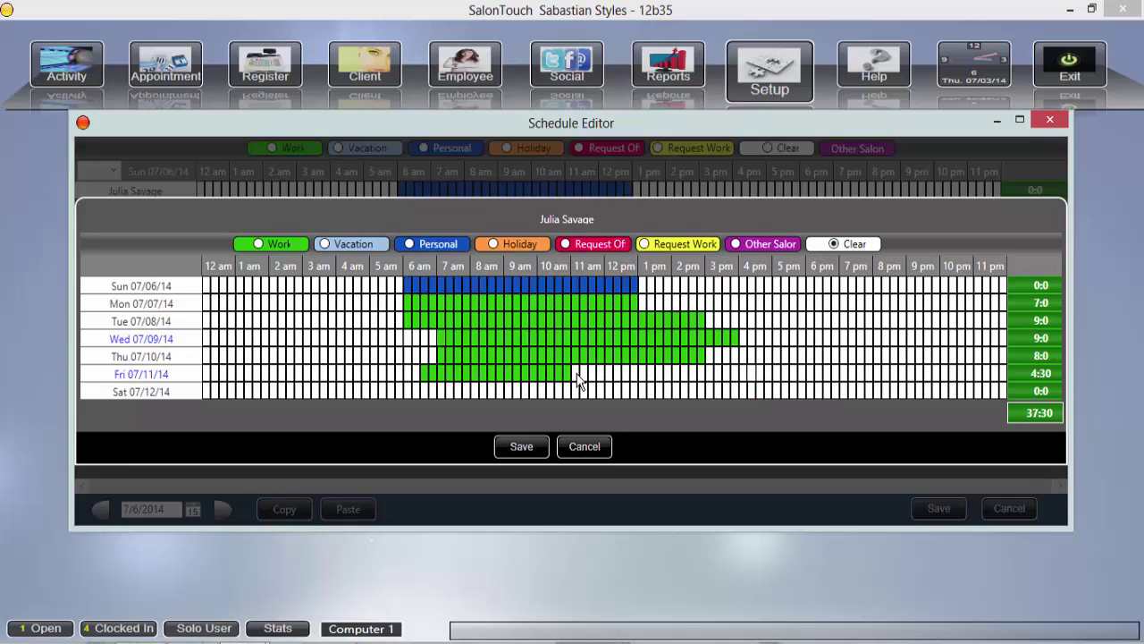
pyautogui.click(512, 449)
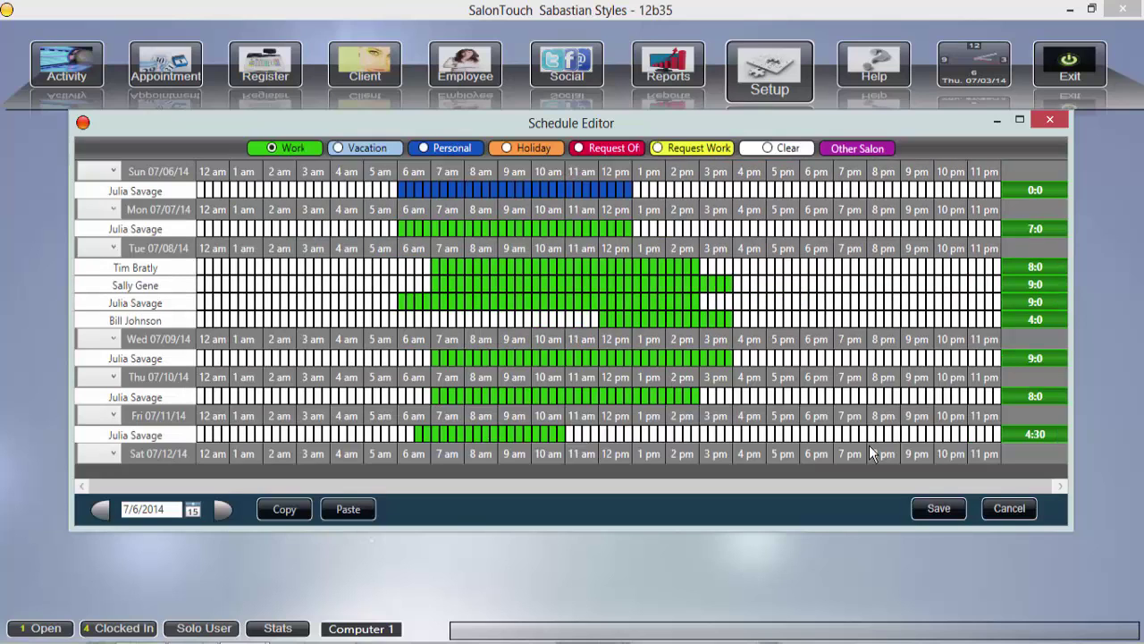